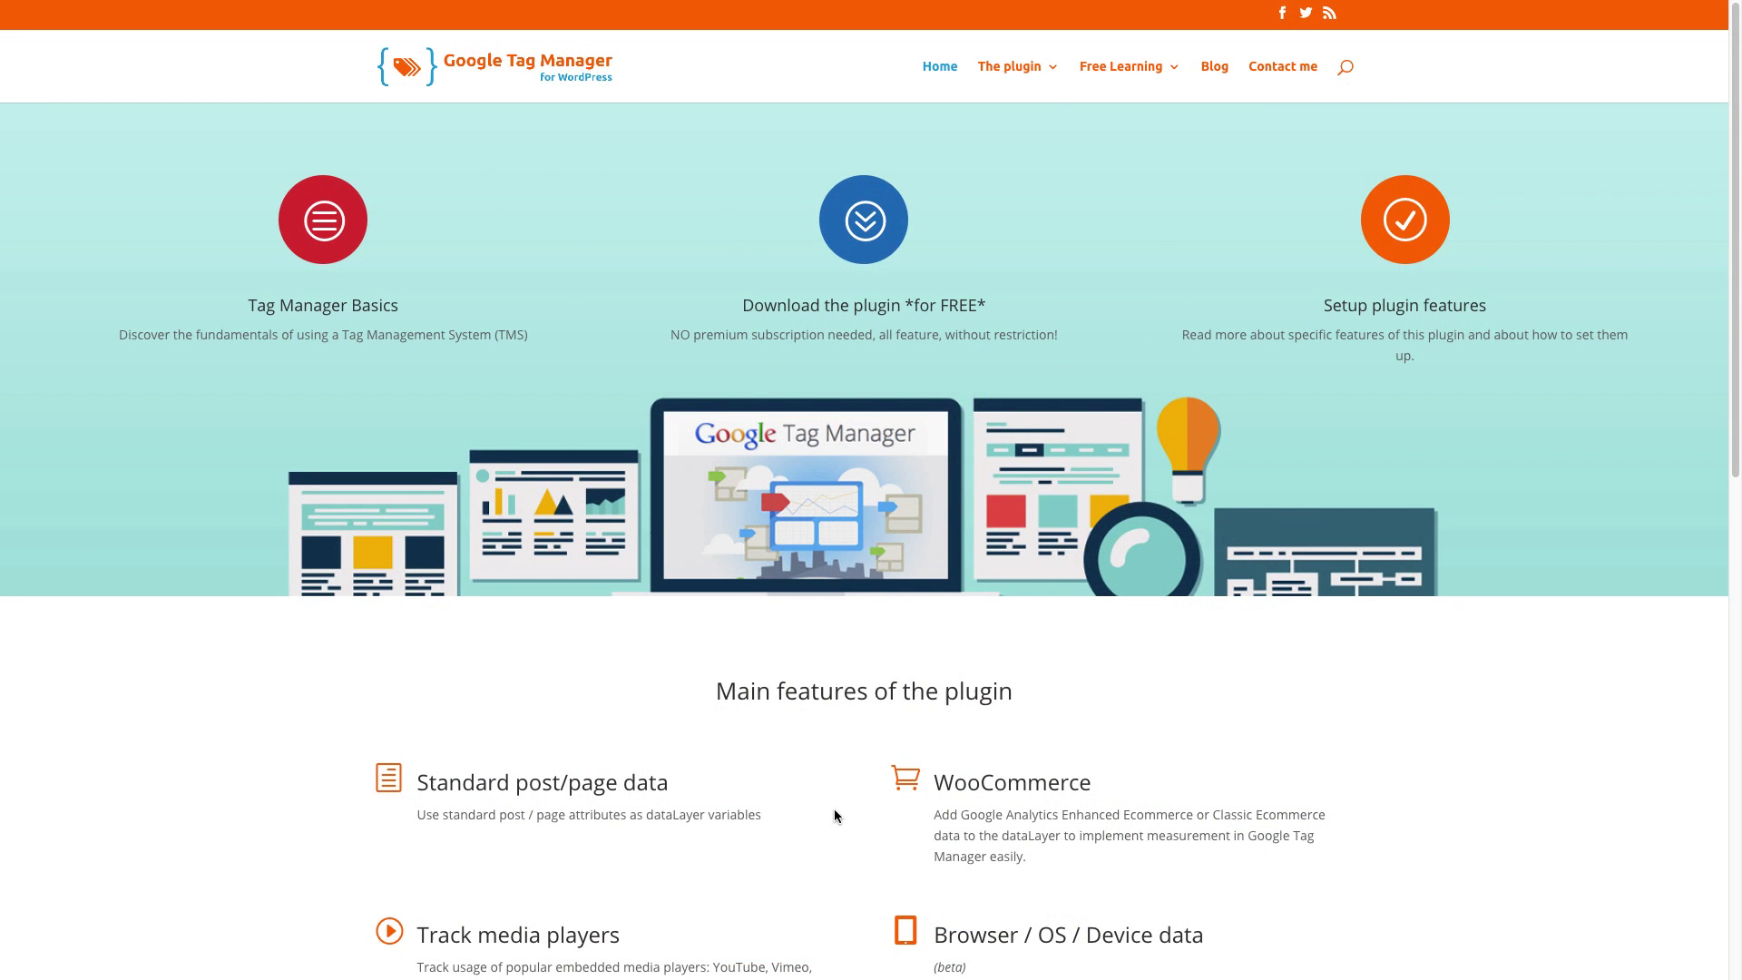
- Scroll the plugin homepage down and back up
scroll(835, 814, "down", 3)
scroll(835, 815, "down", 5)
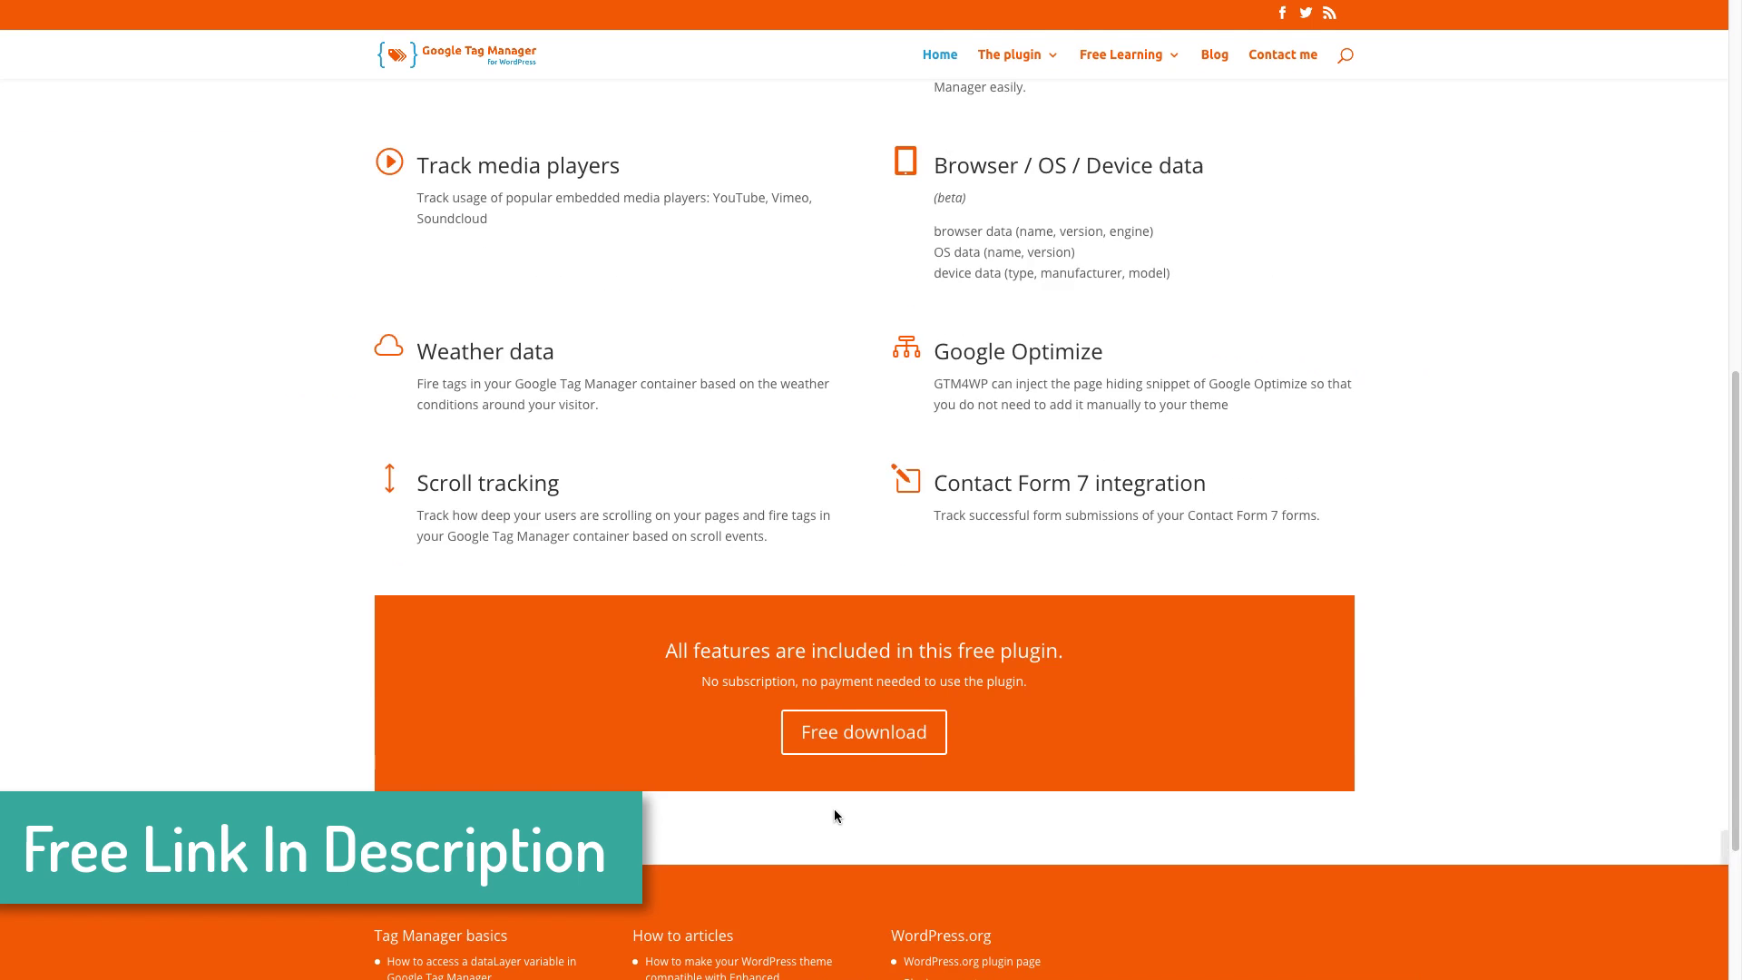
scroll(834, 815, "up", 5)
scroll(835, 815, "up", 4)
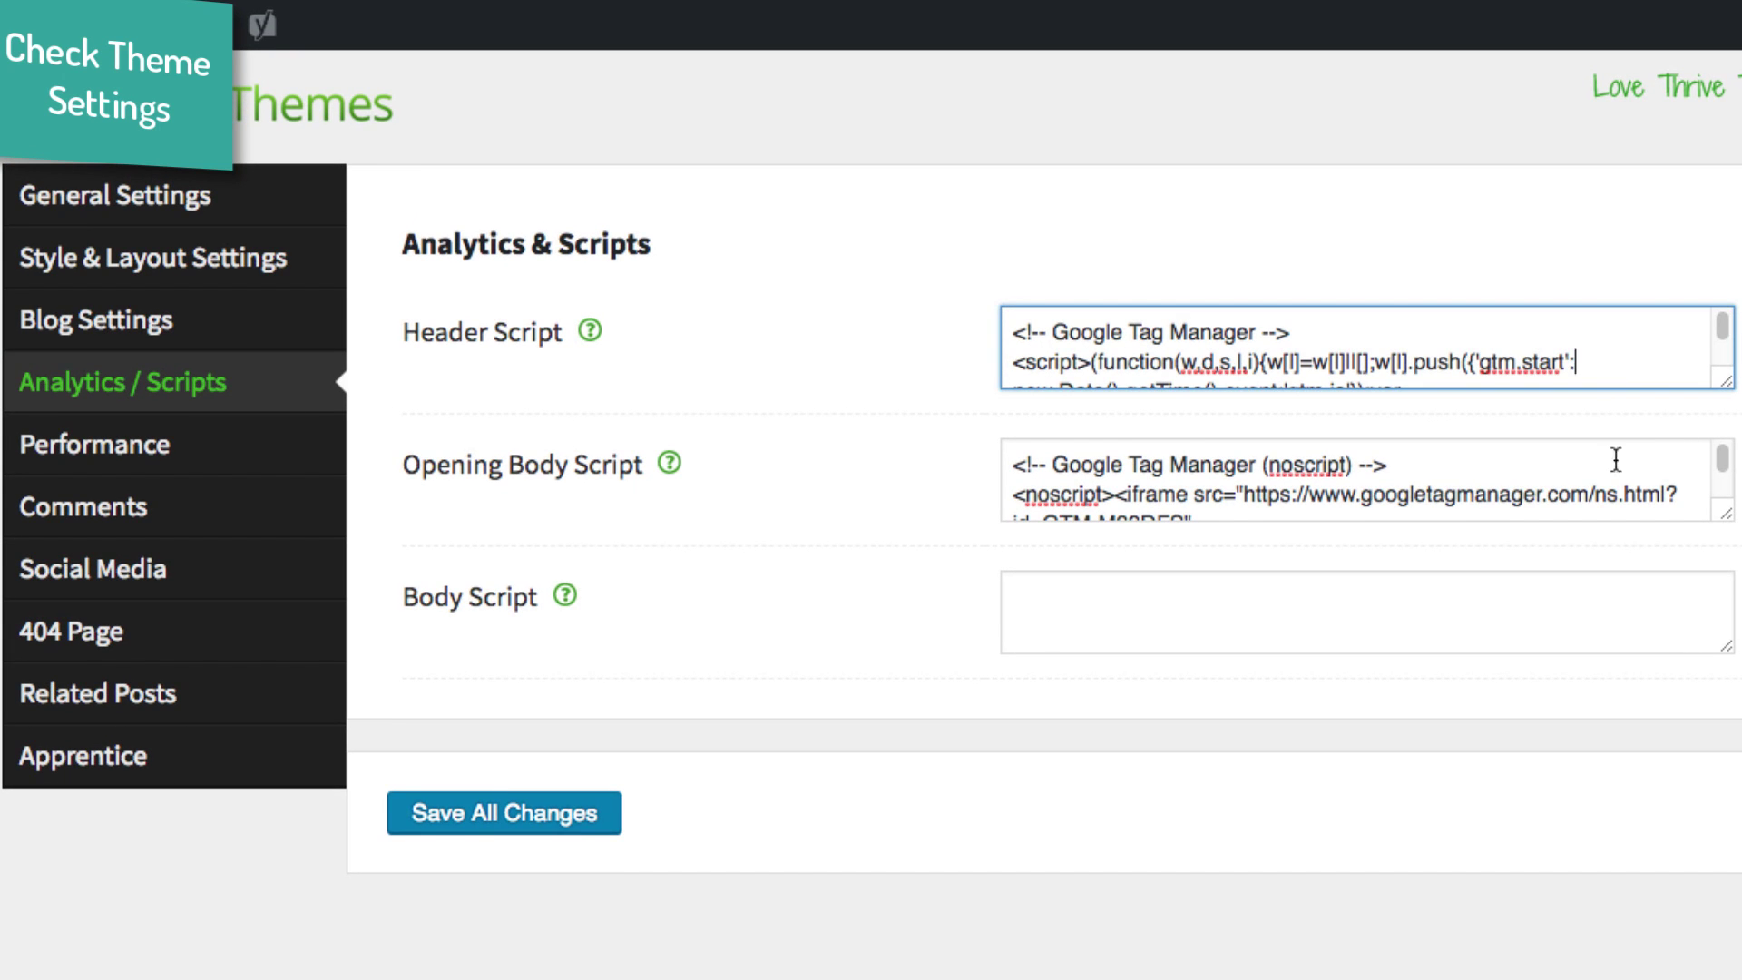
- Review the existing Tag Manager code in the theme's Header and Opening Body Script boxes
left_click(1635, 496)
left_click(1628, 358)
left_click(1685, 495)
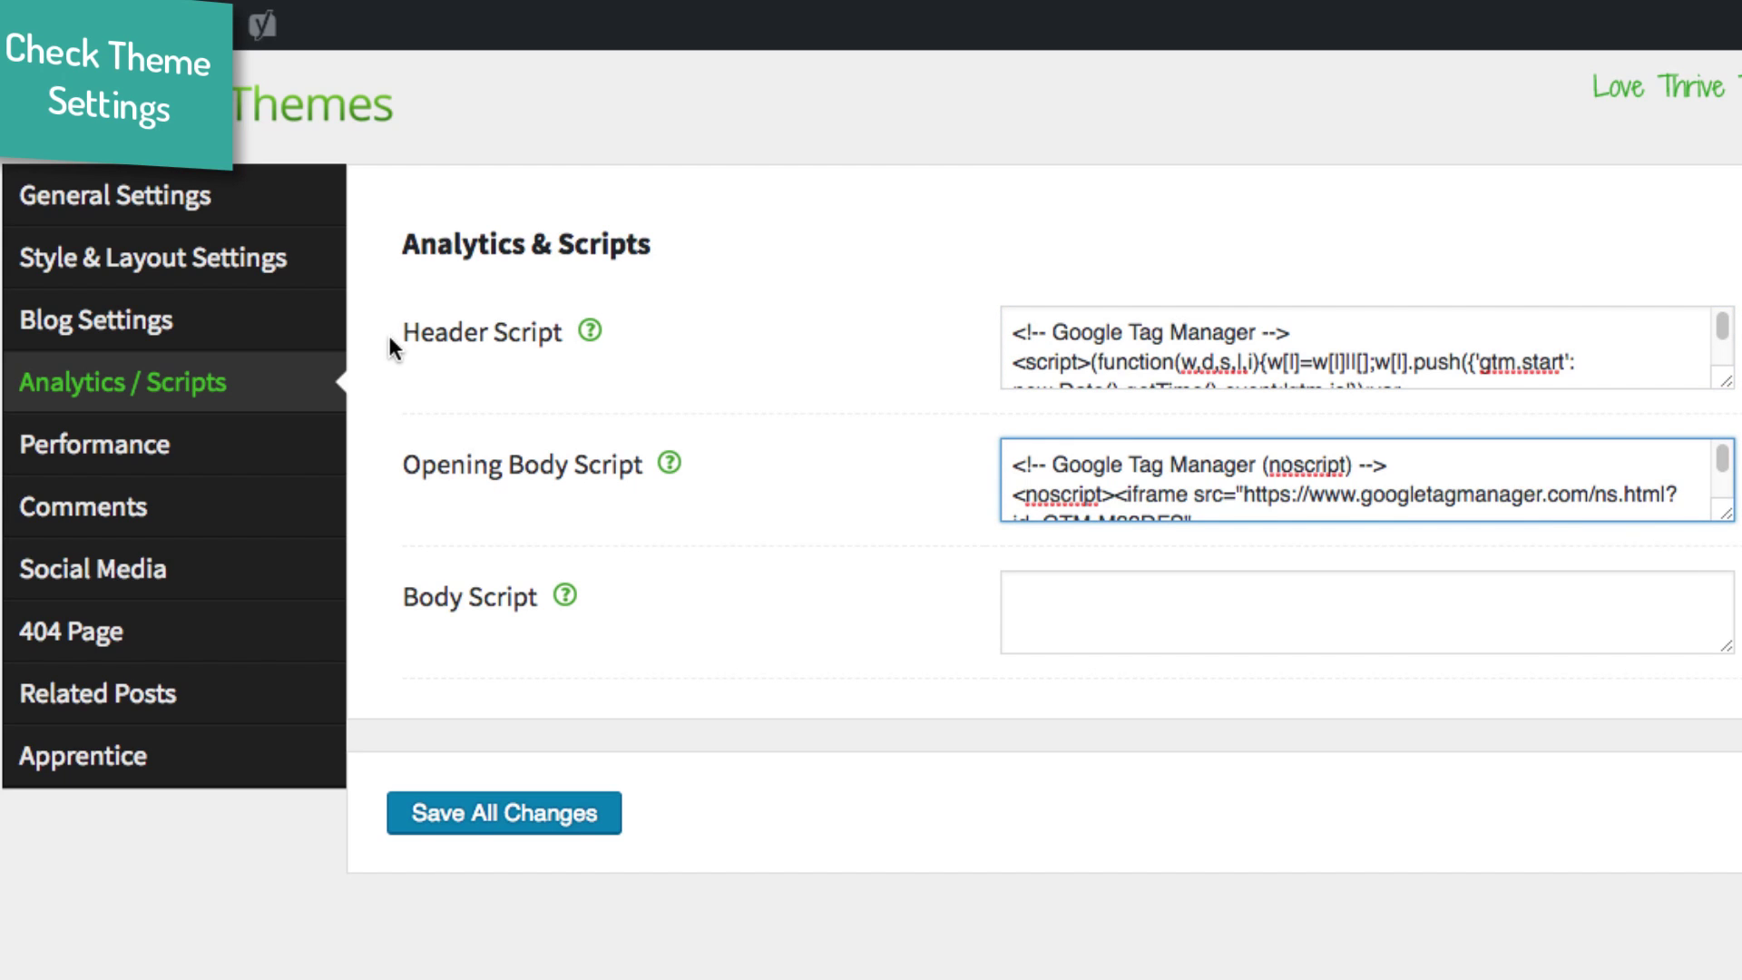
left_click_drag(390, 340, 530, 335)
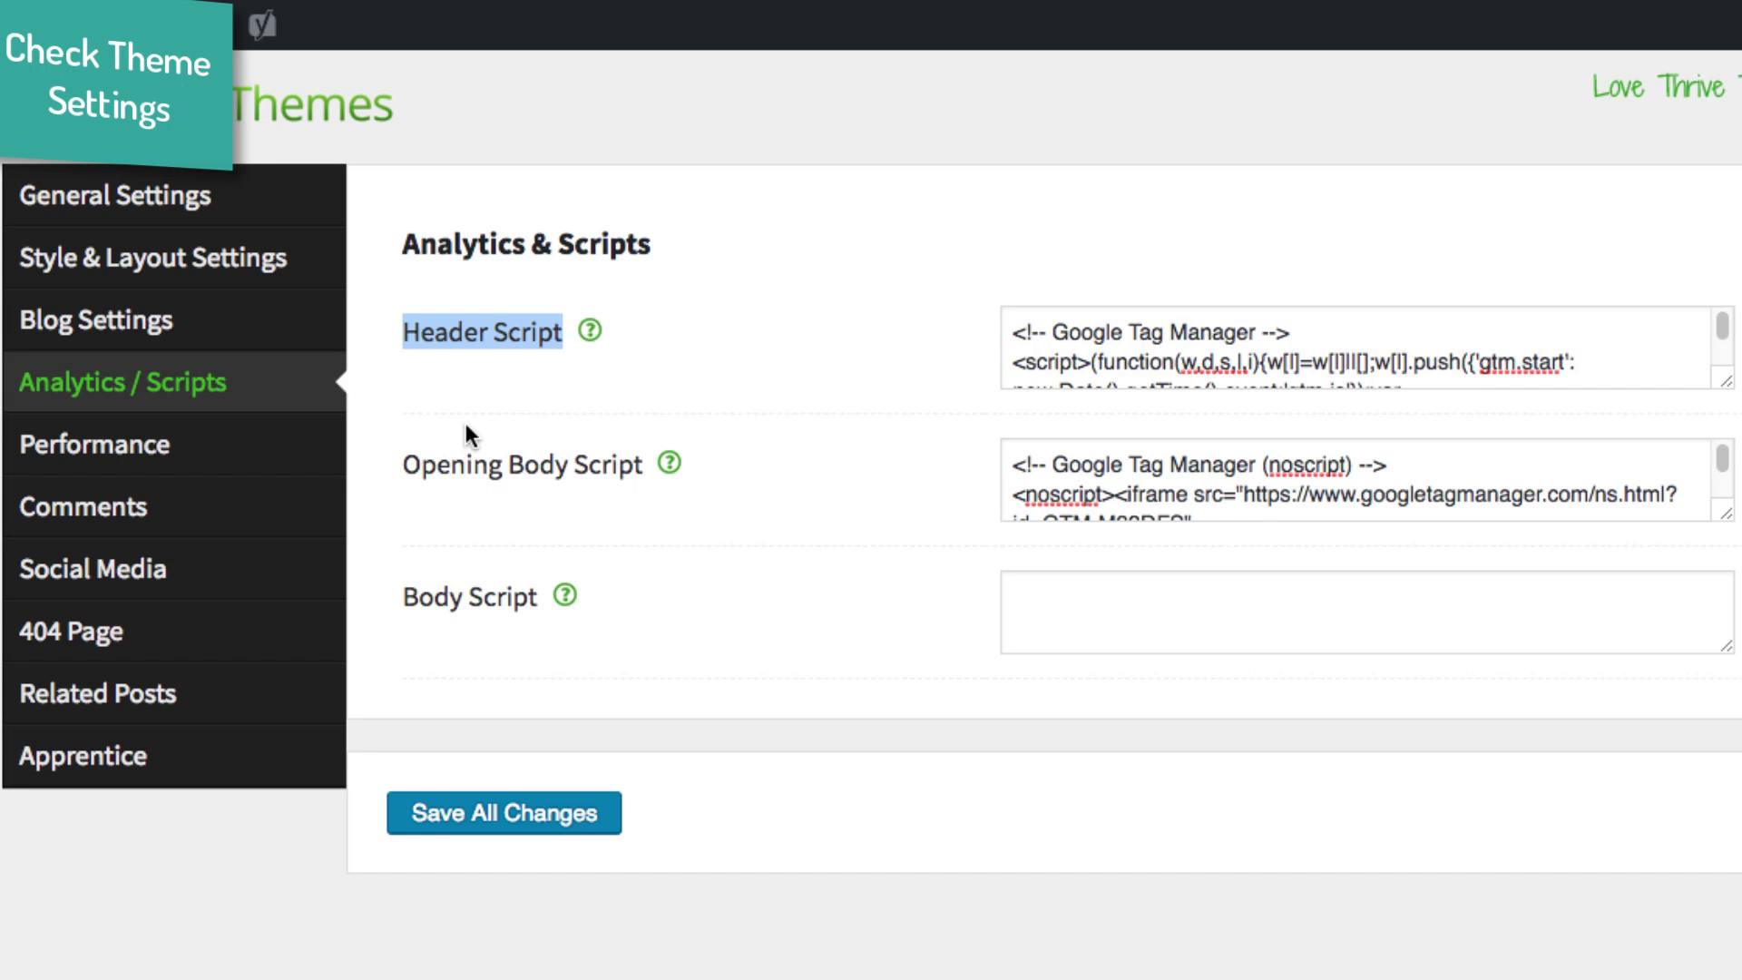
left_click(649, 494, "shift")
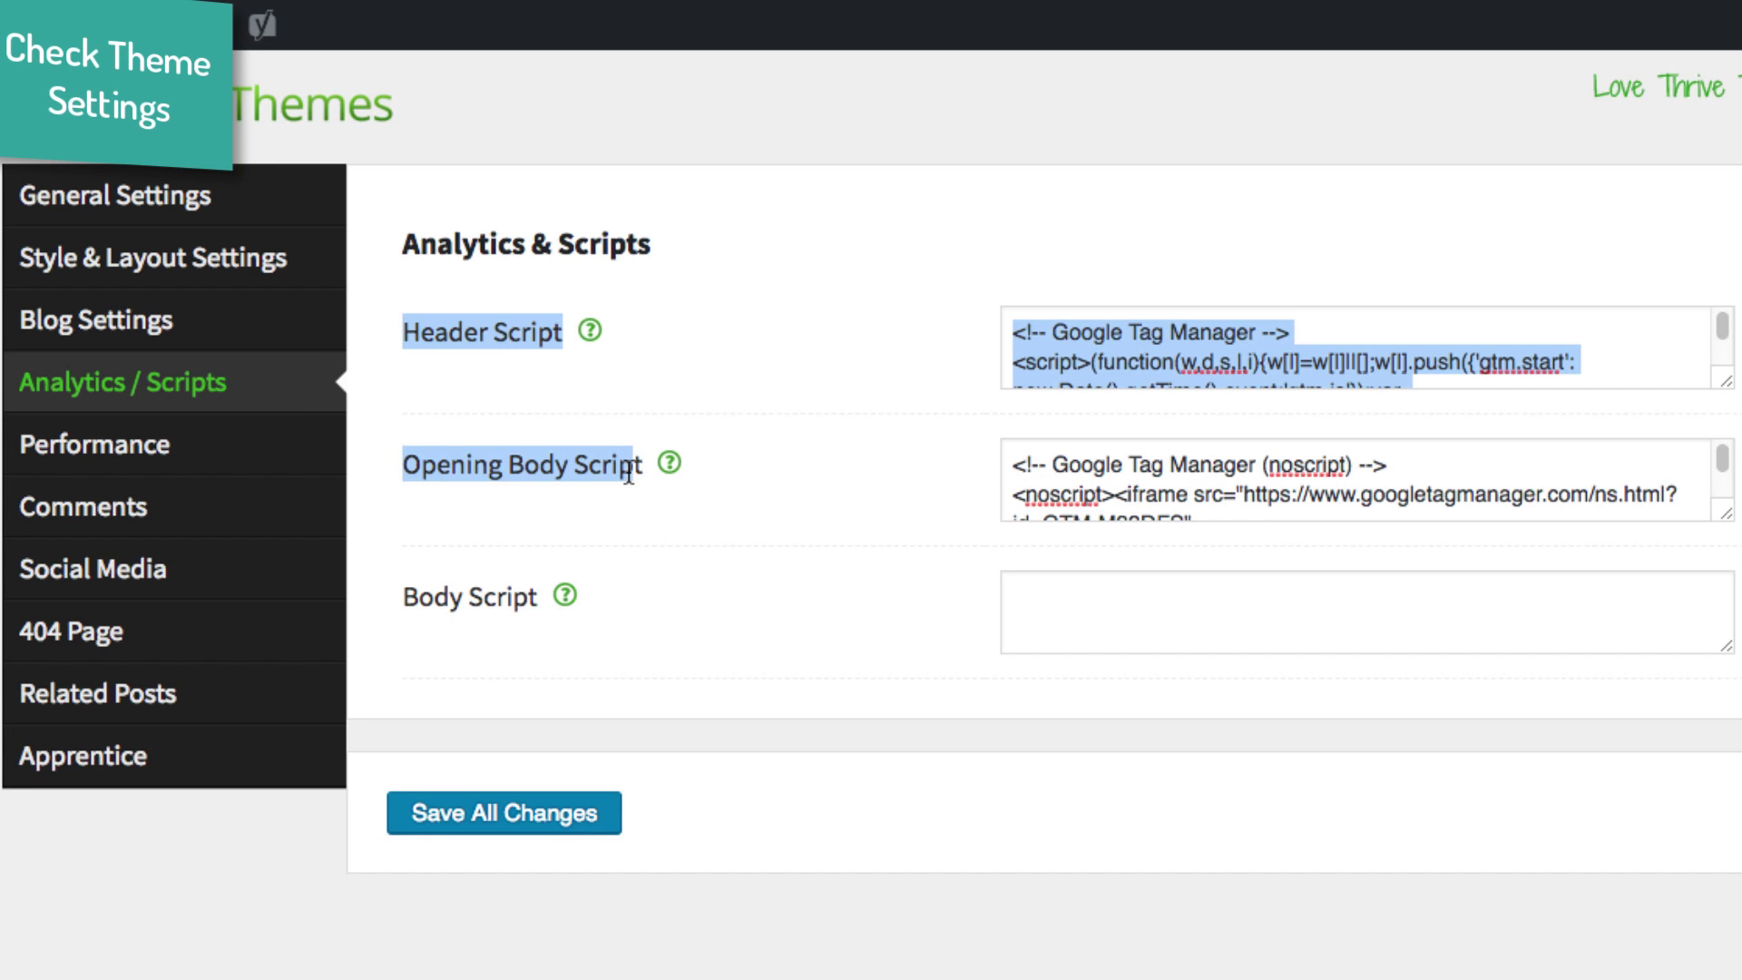
left_click(704, 652)
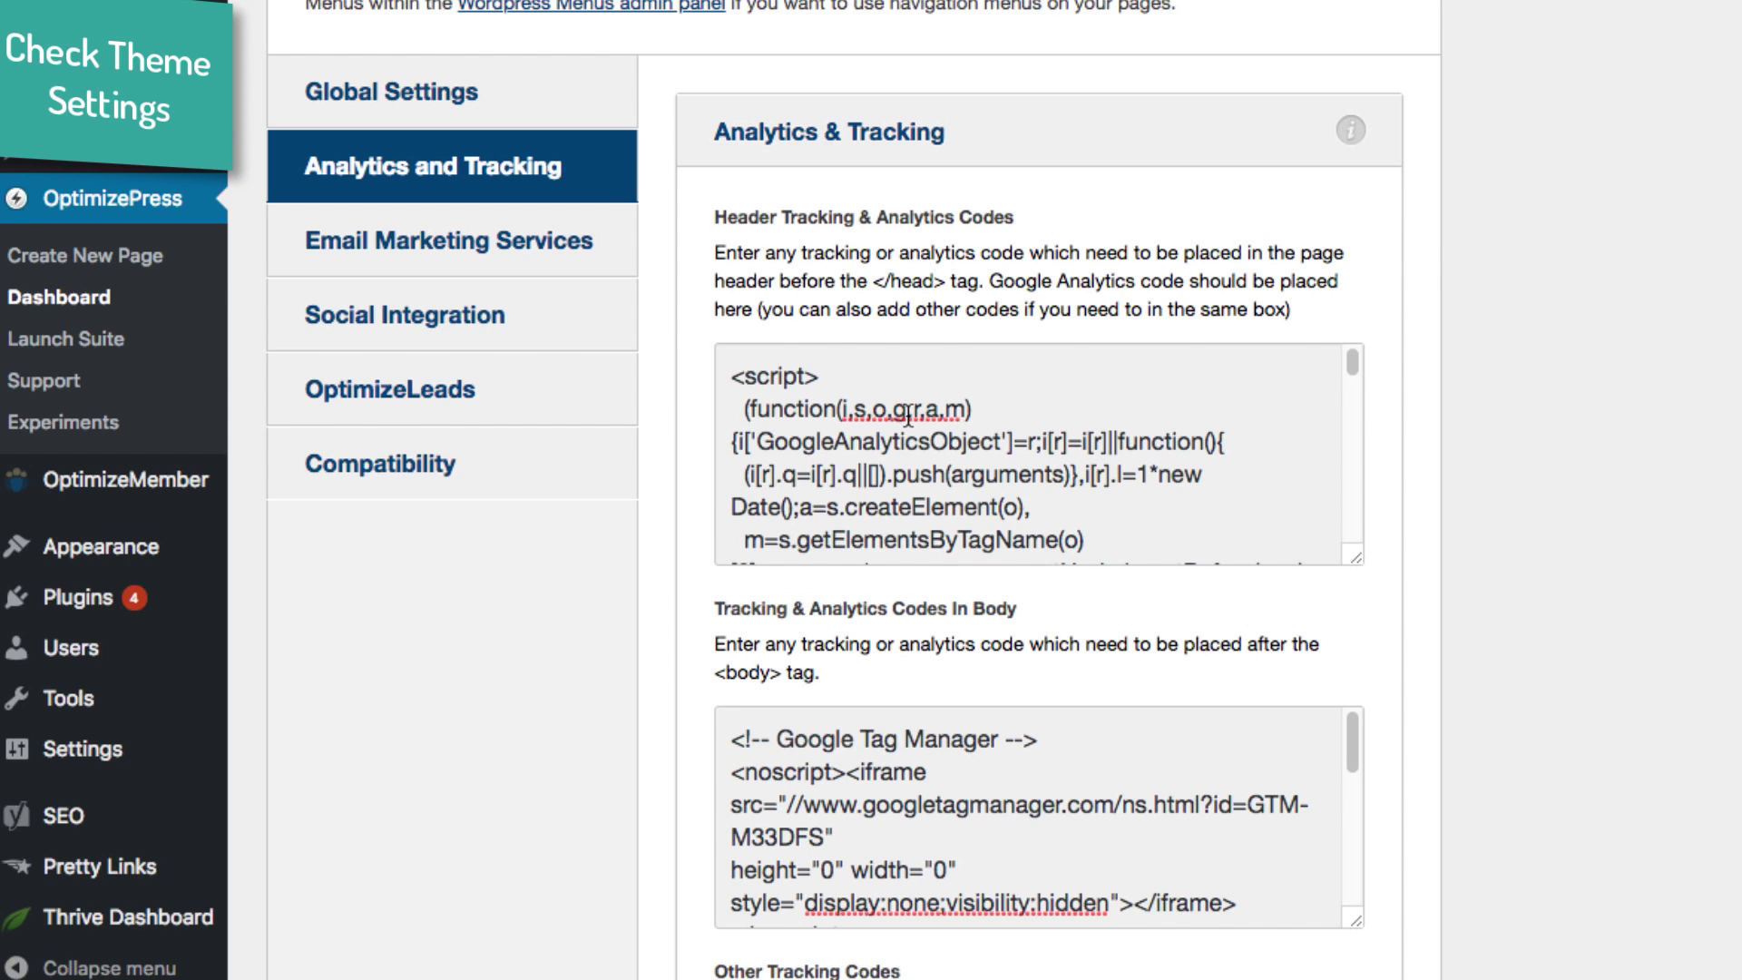
left_click(1135, 821)
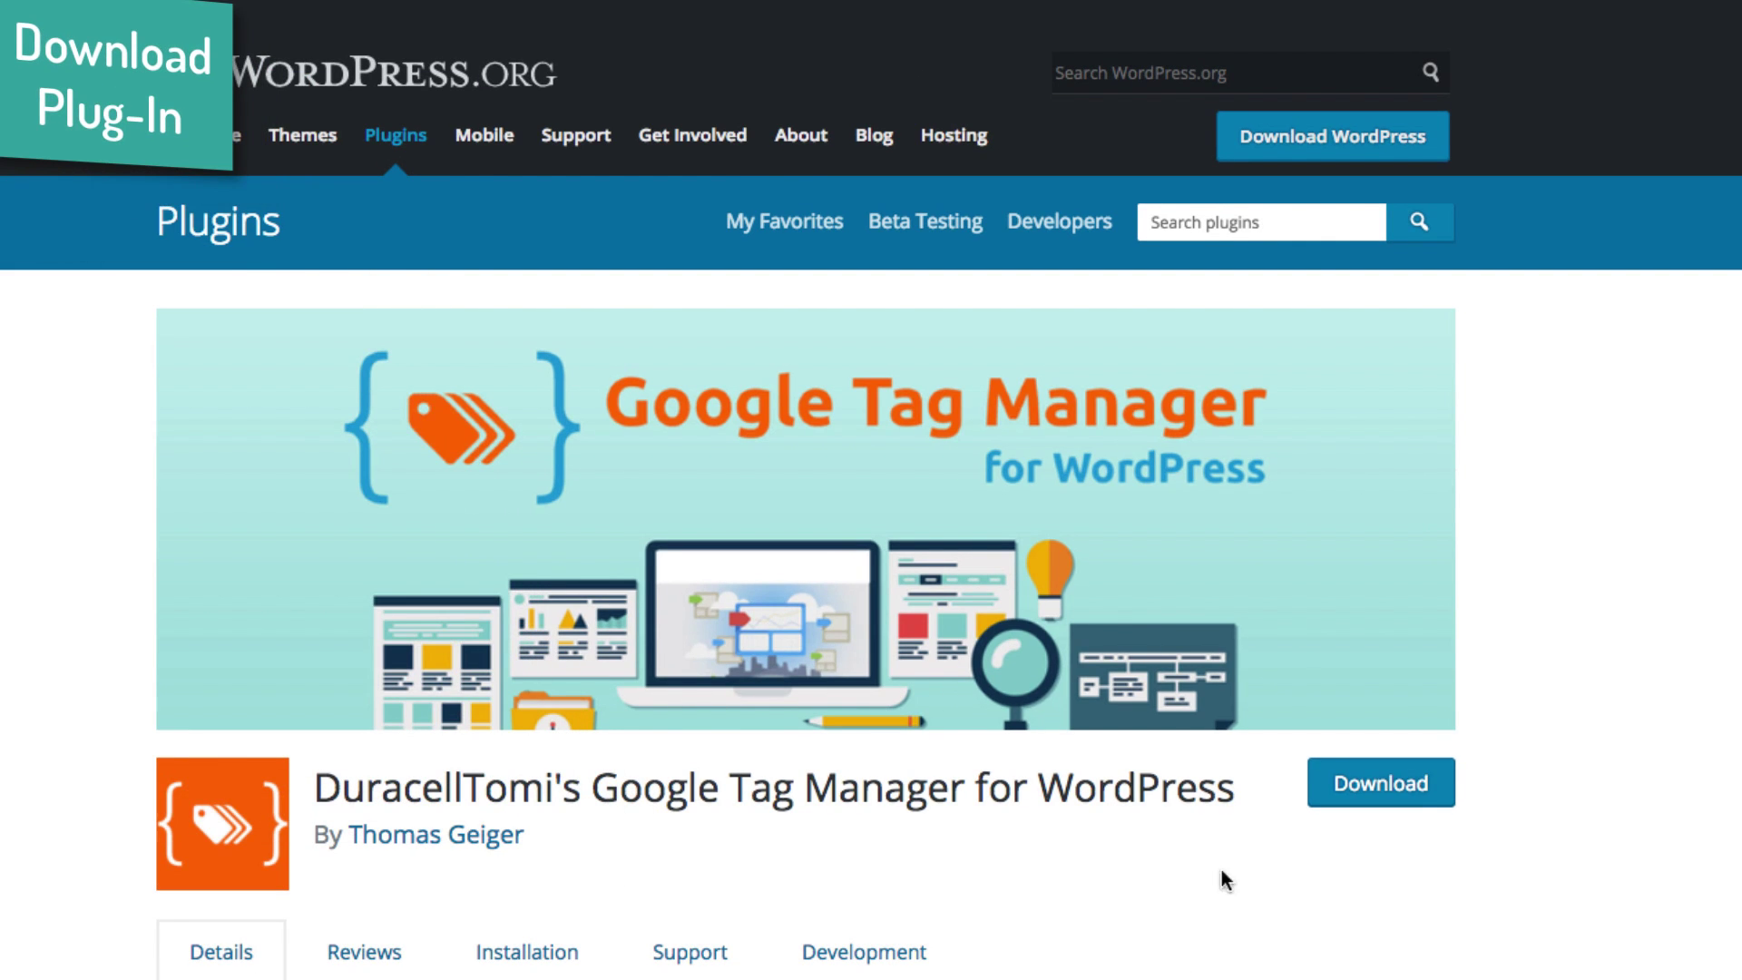
- Download the GTM4WP plugin zip and return to the site's WordPress dashboard
left_click(1377, 793)
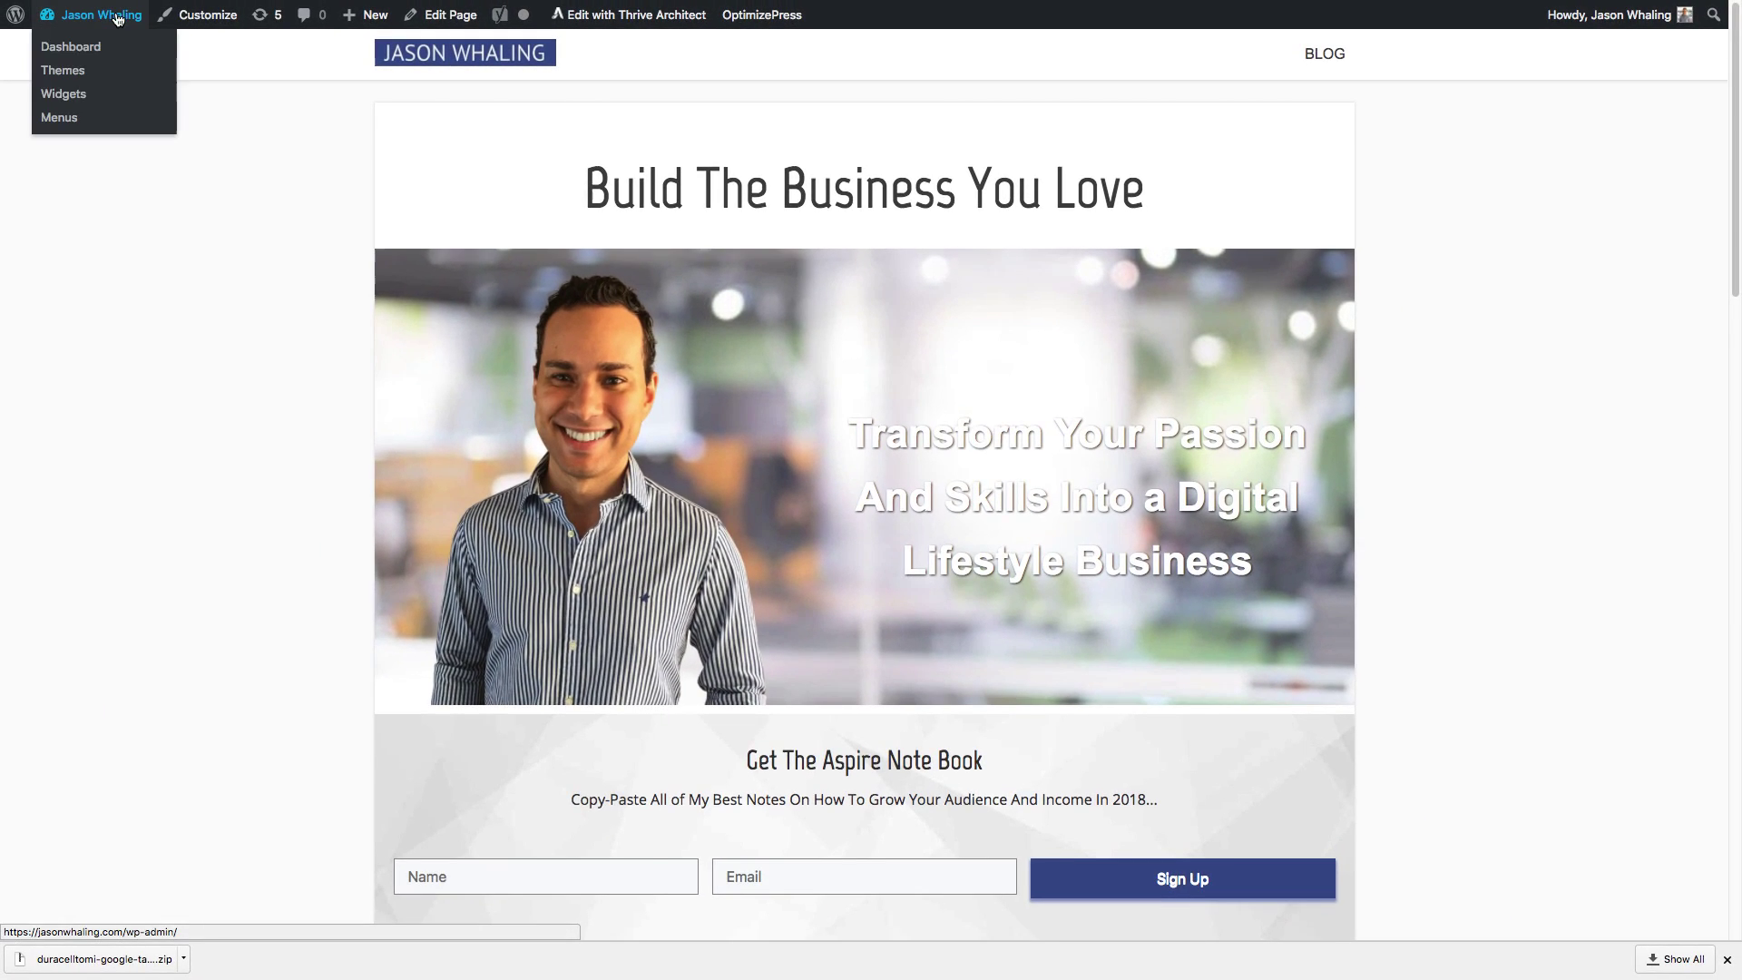
left_click(86, 49)
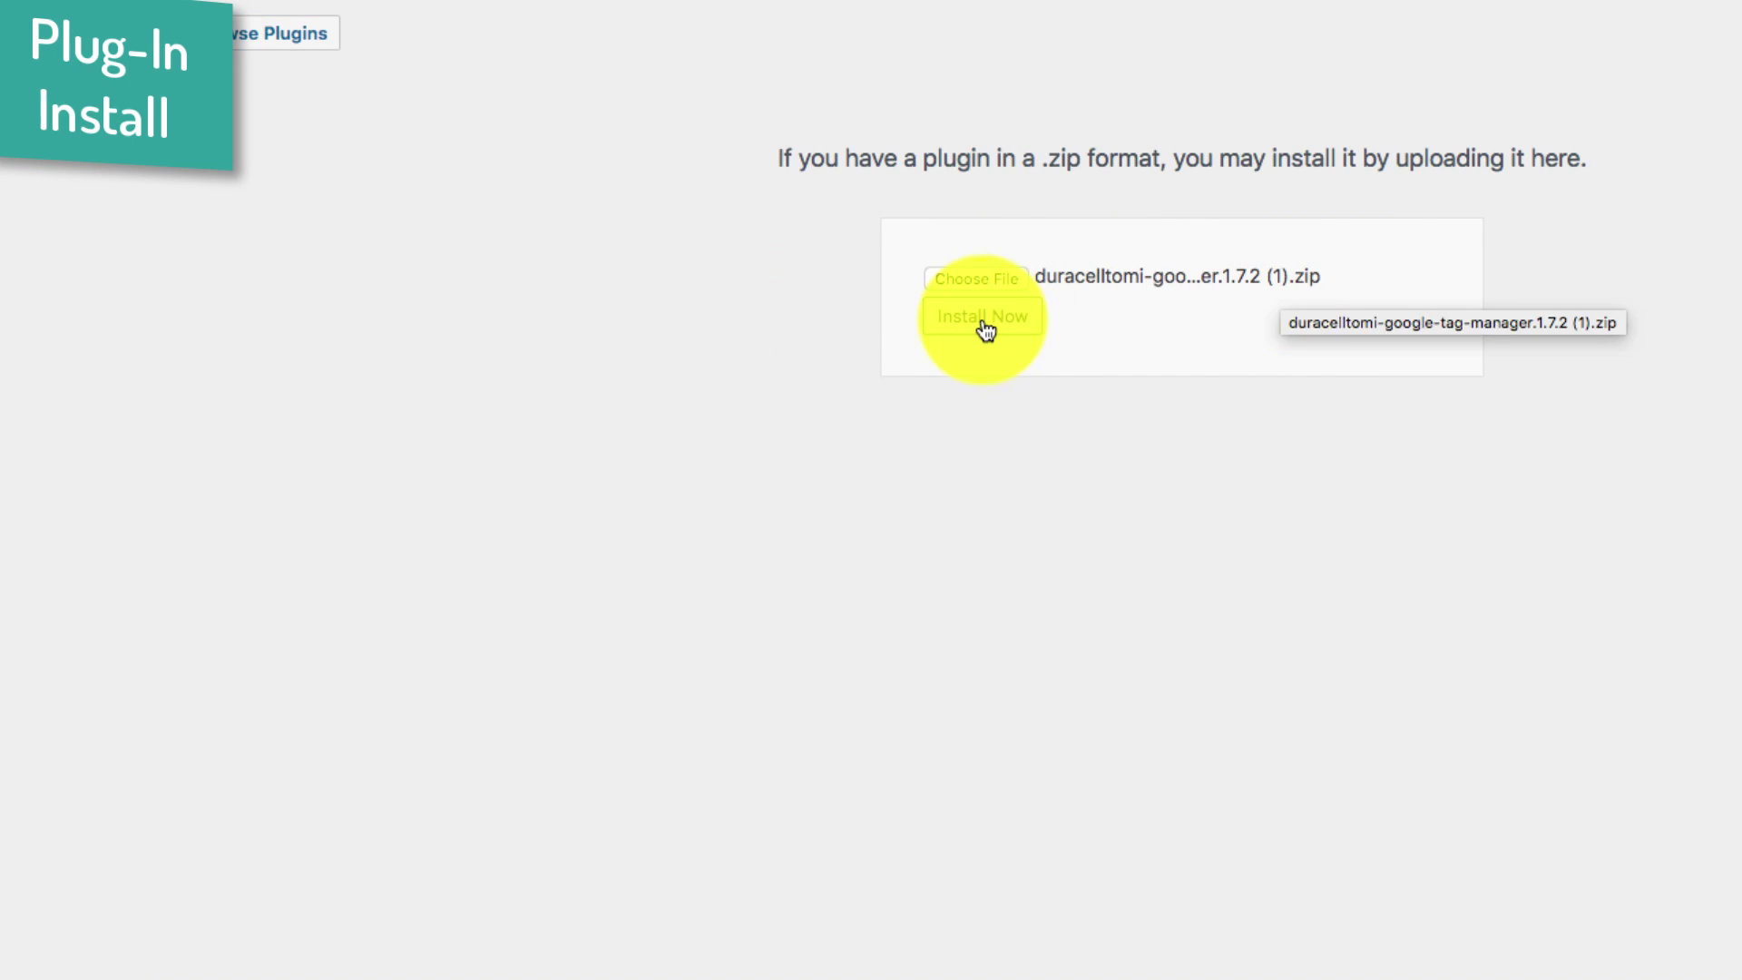
- Install the uploaded Google Tag Manager for WordPress plugin zip
left_click(984, 328)
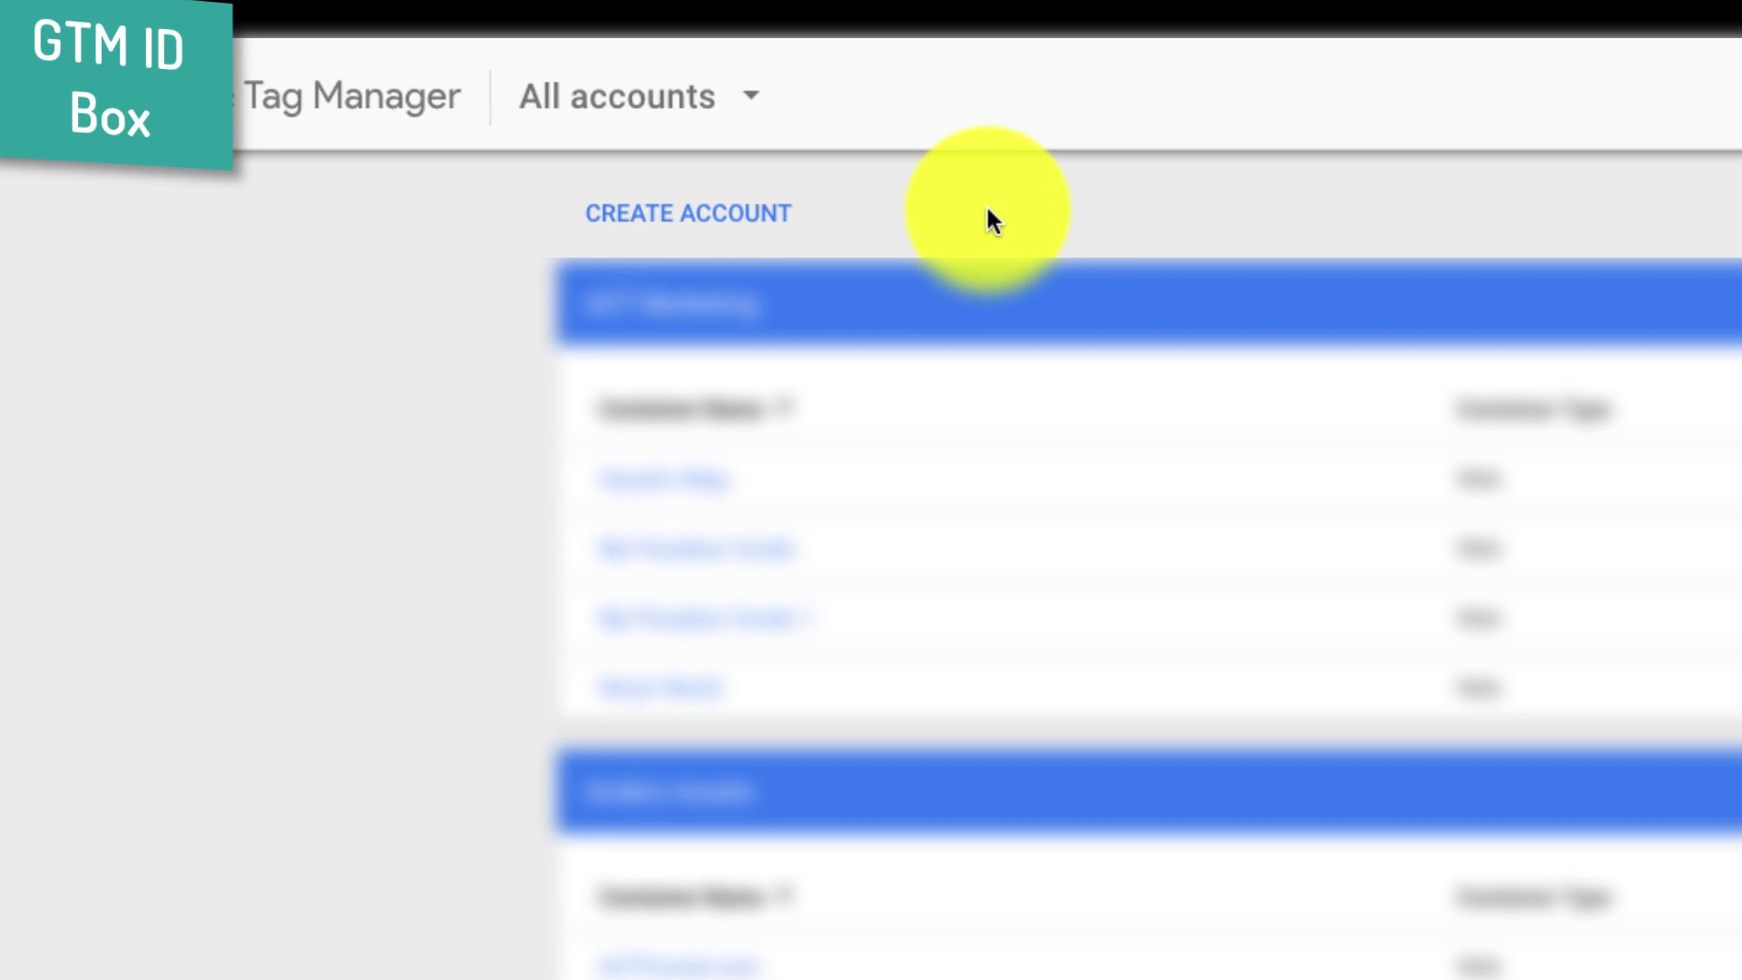
left_click(743, 215)
type("My Company")
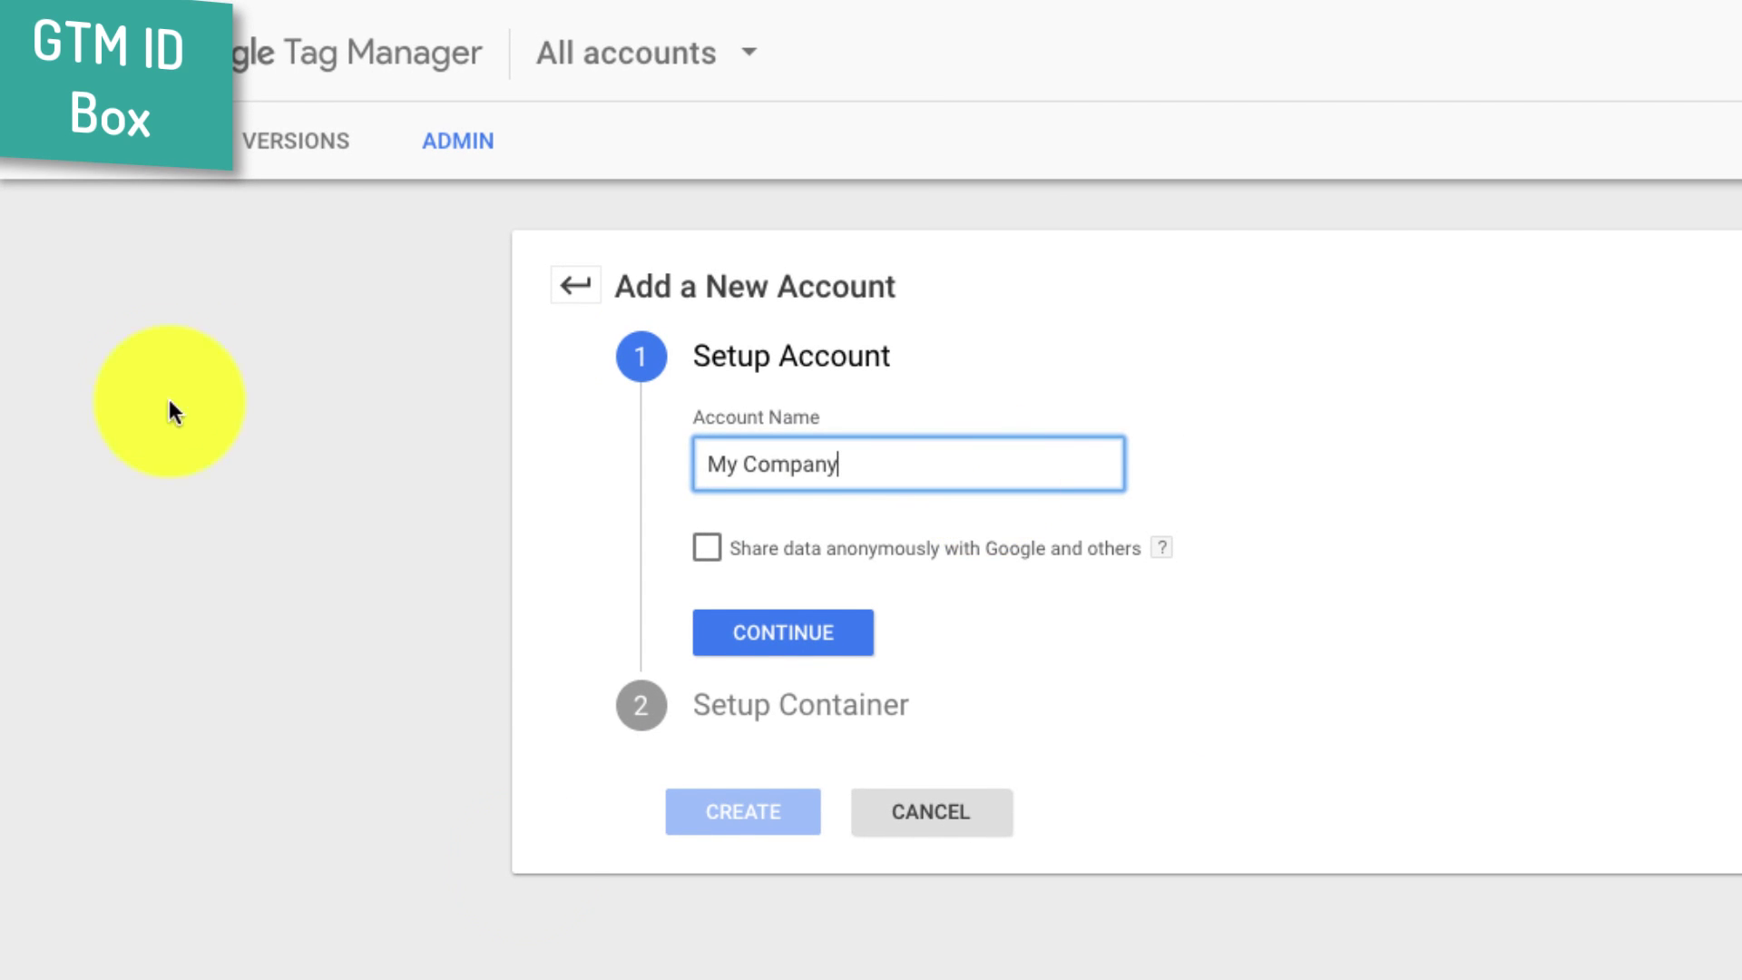
left_click(793, 650)
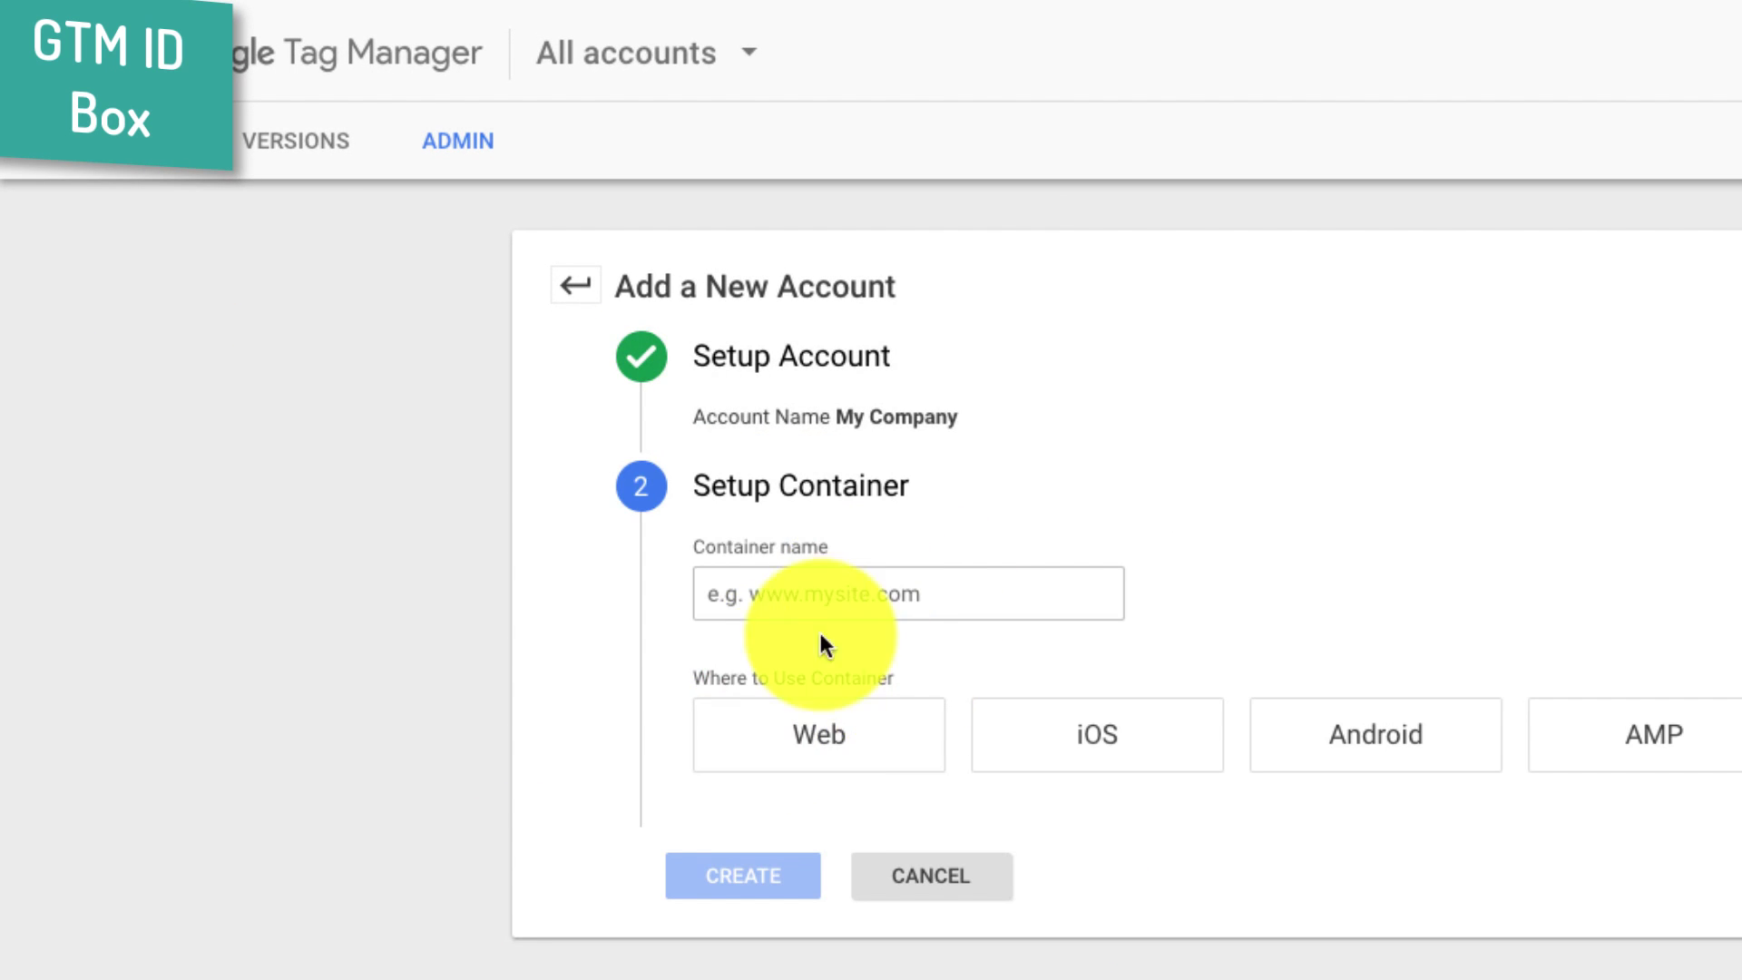
left_click(820, 739)
left_click(878, 592)
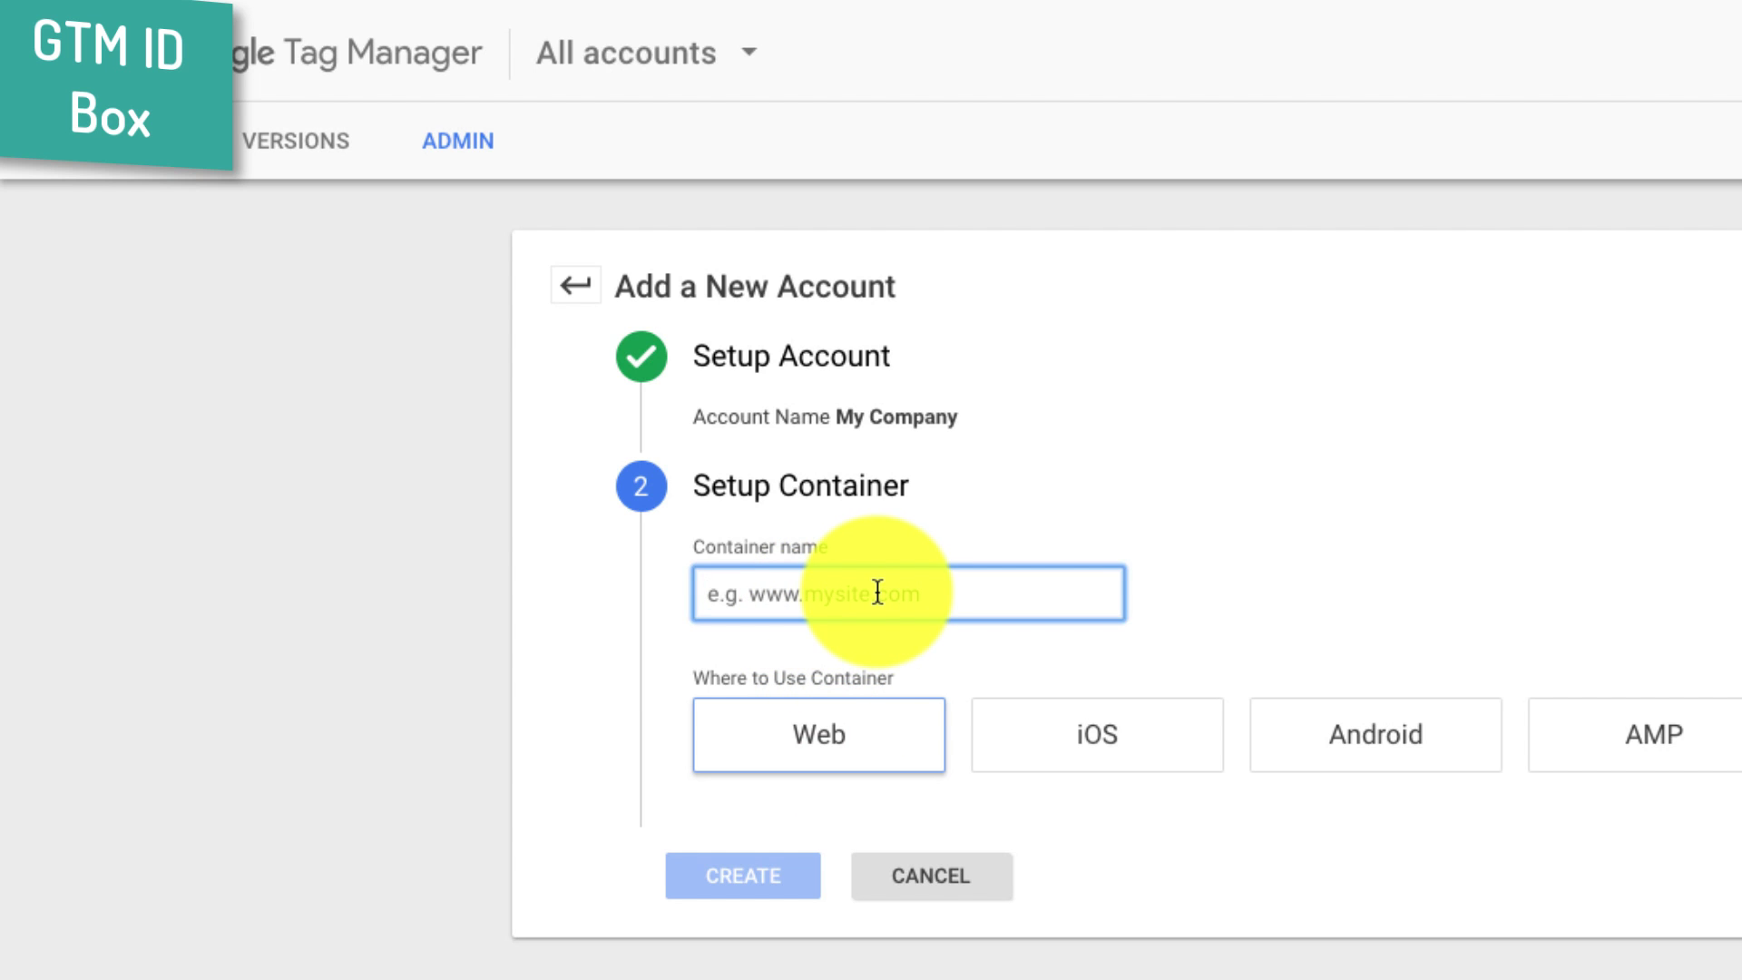
type("w")
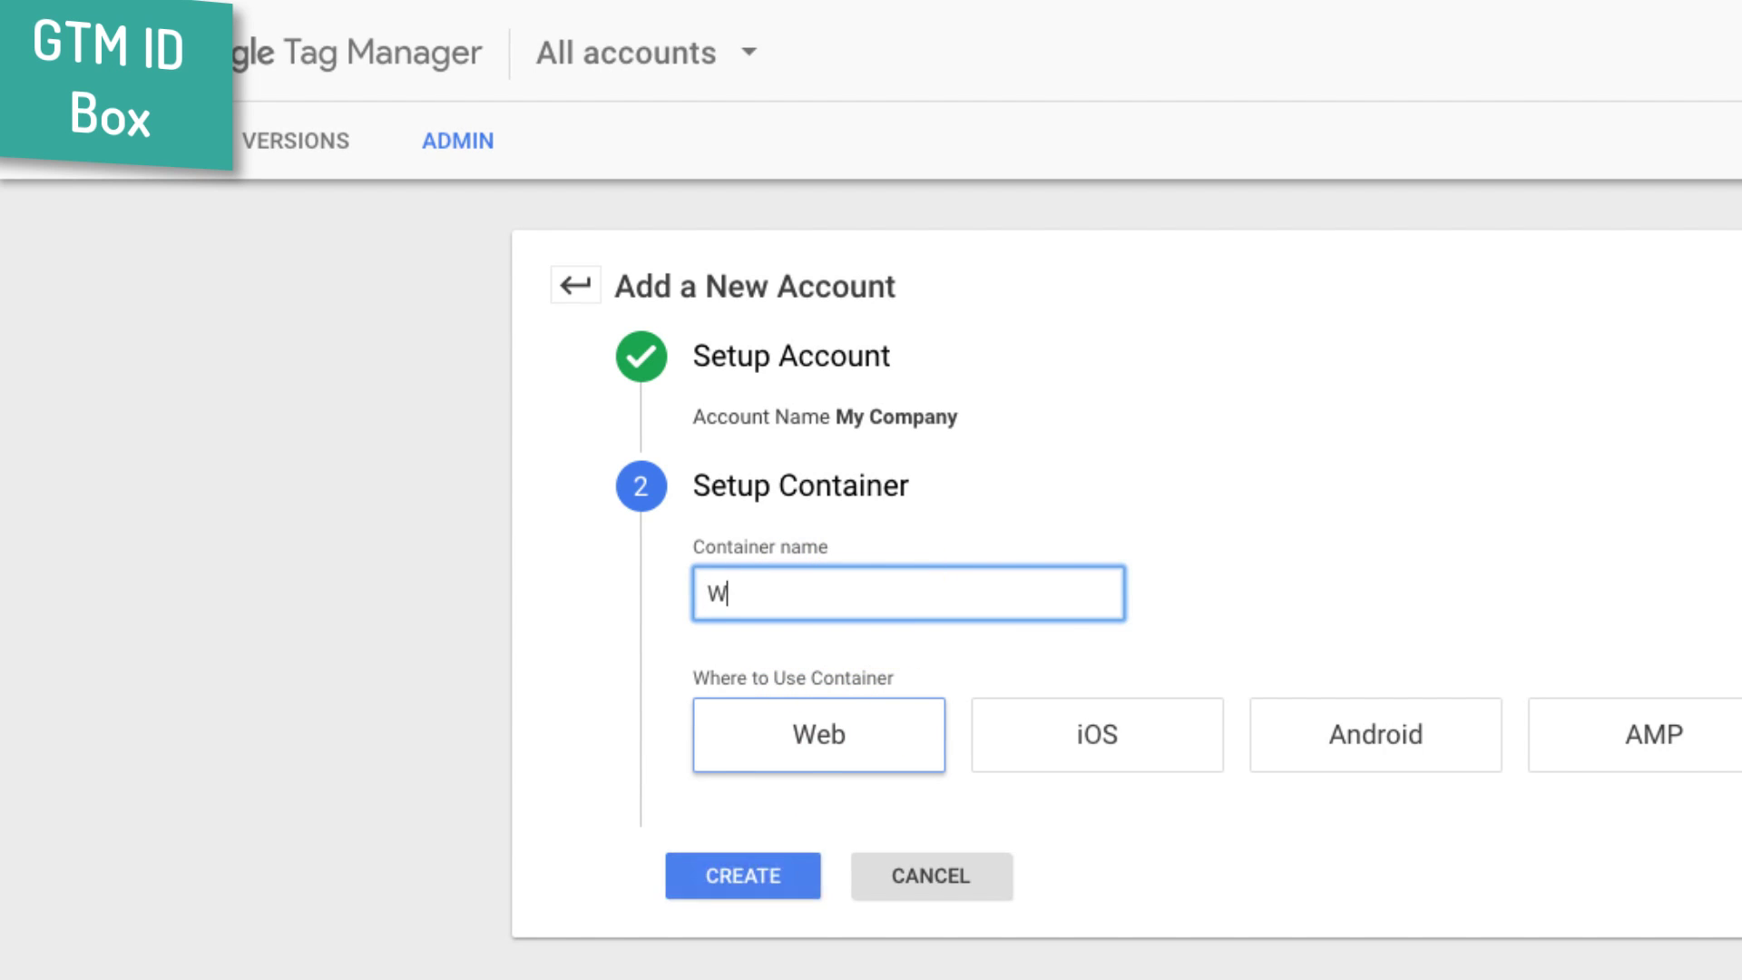
type("ww.JasonWhaling.com")
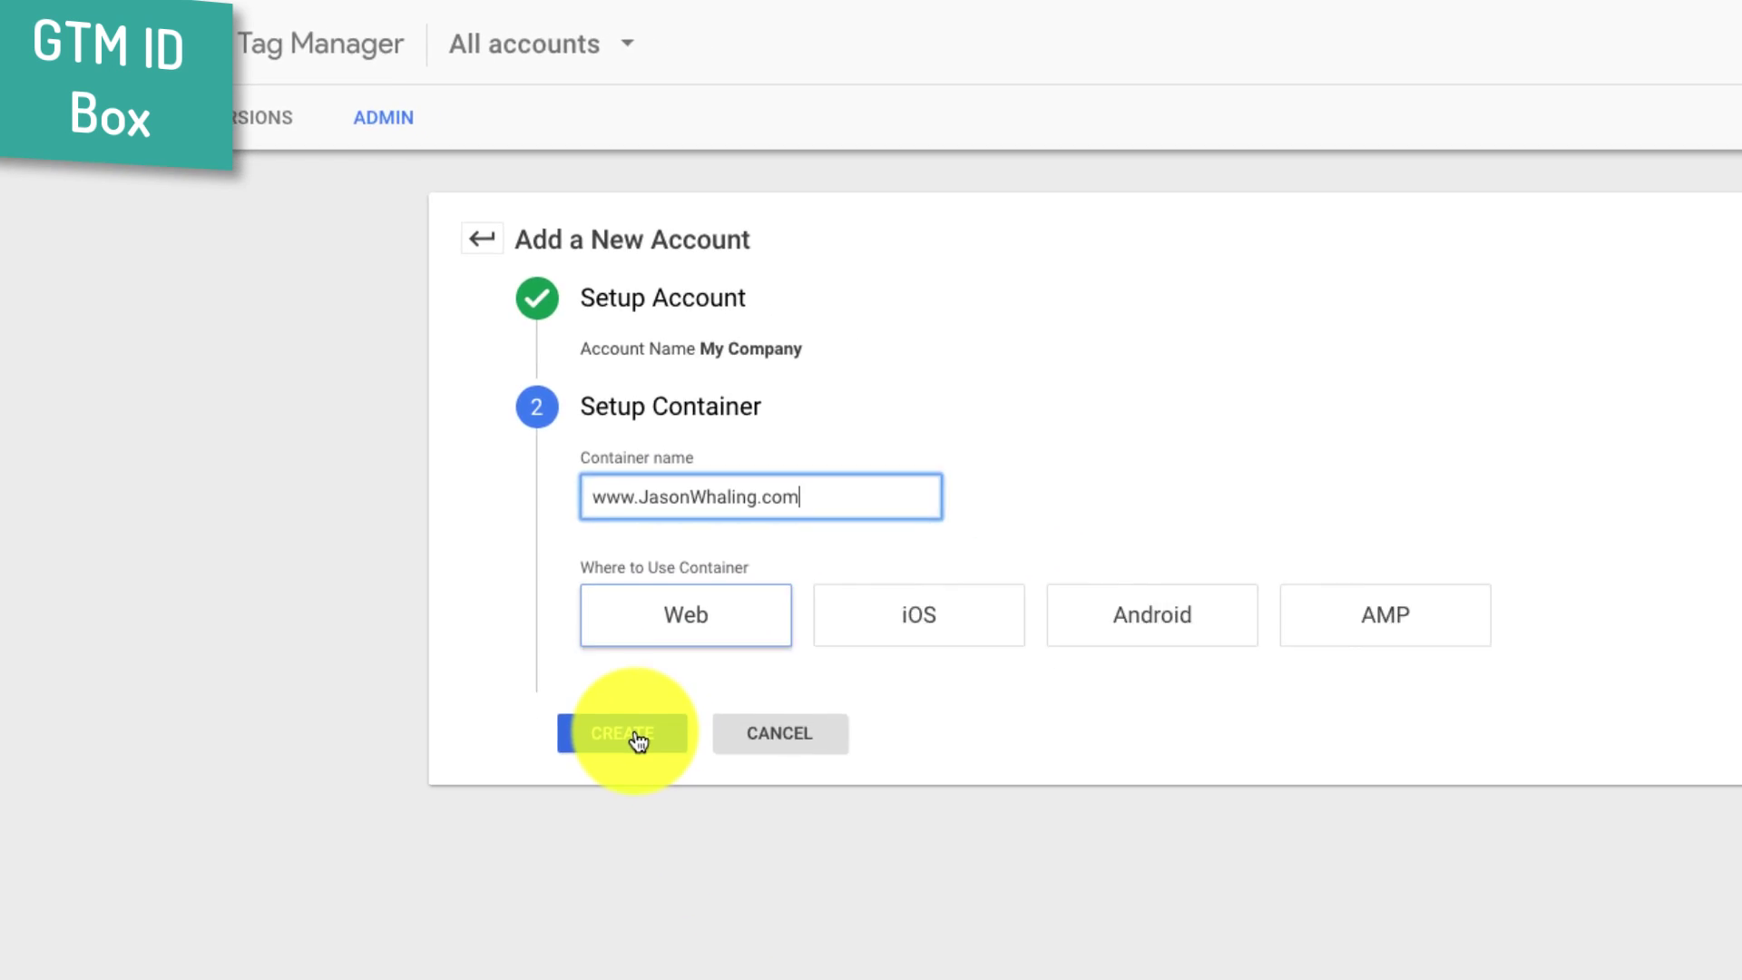
left_click(758, 887)
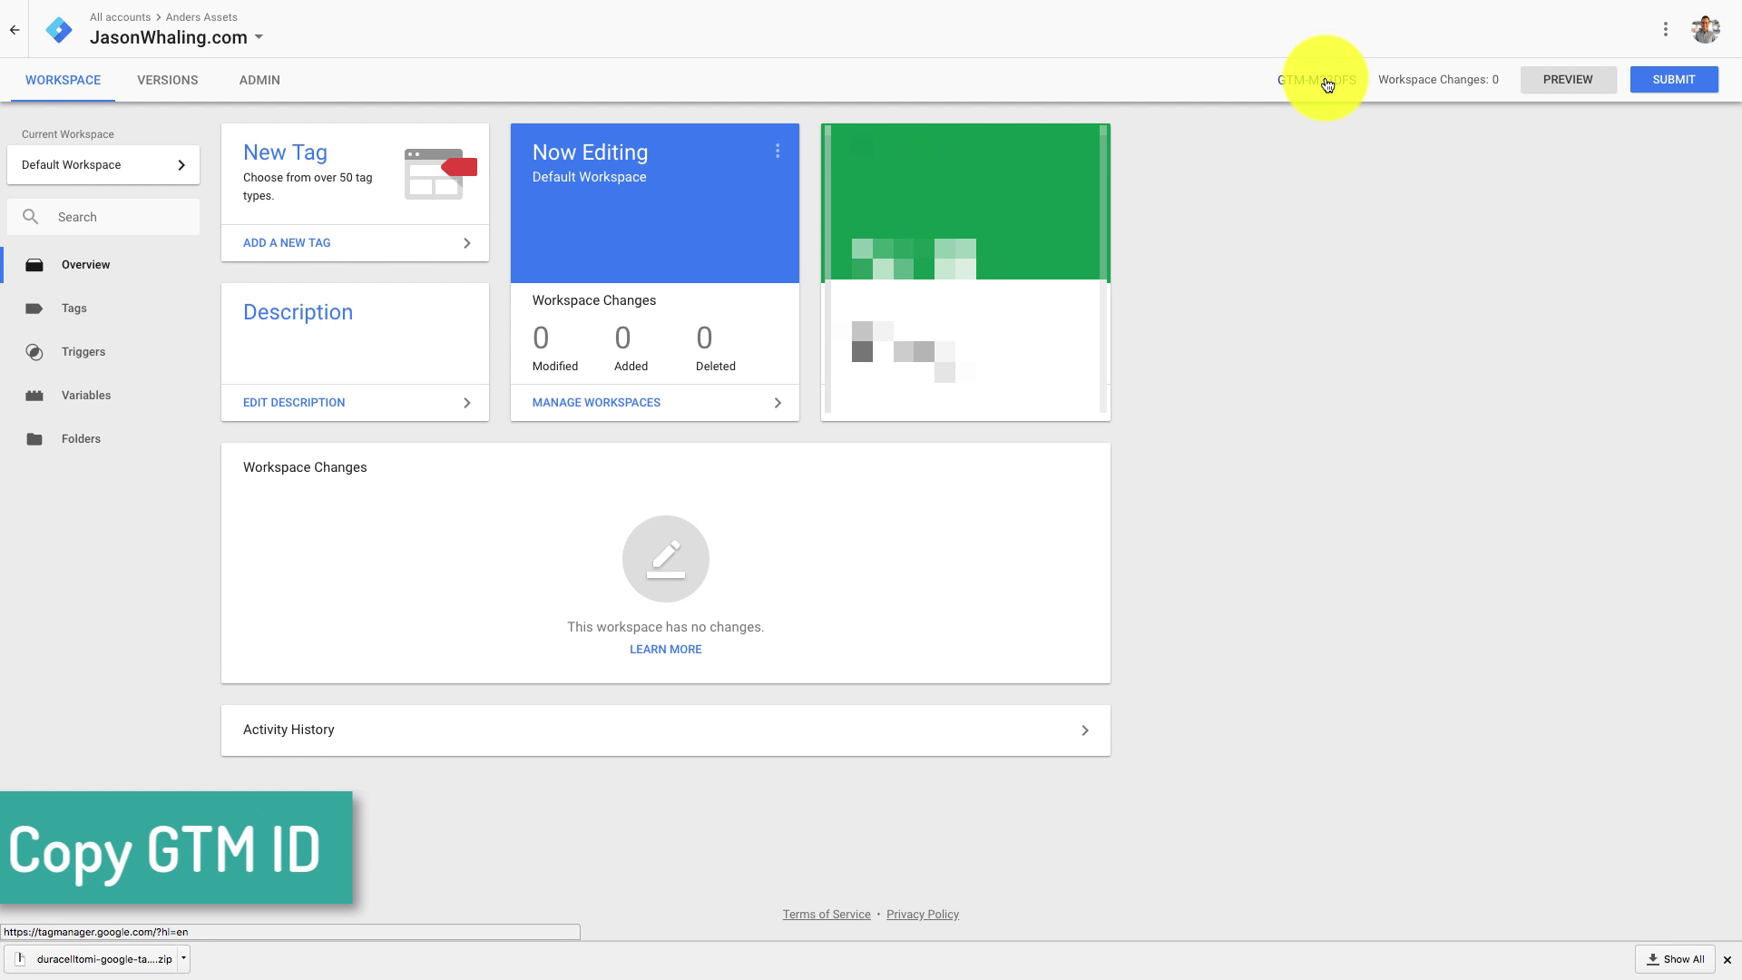
- Show the head and body install snippets and select container ID GTM-M33DFS
left_click(1314, 80)
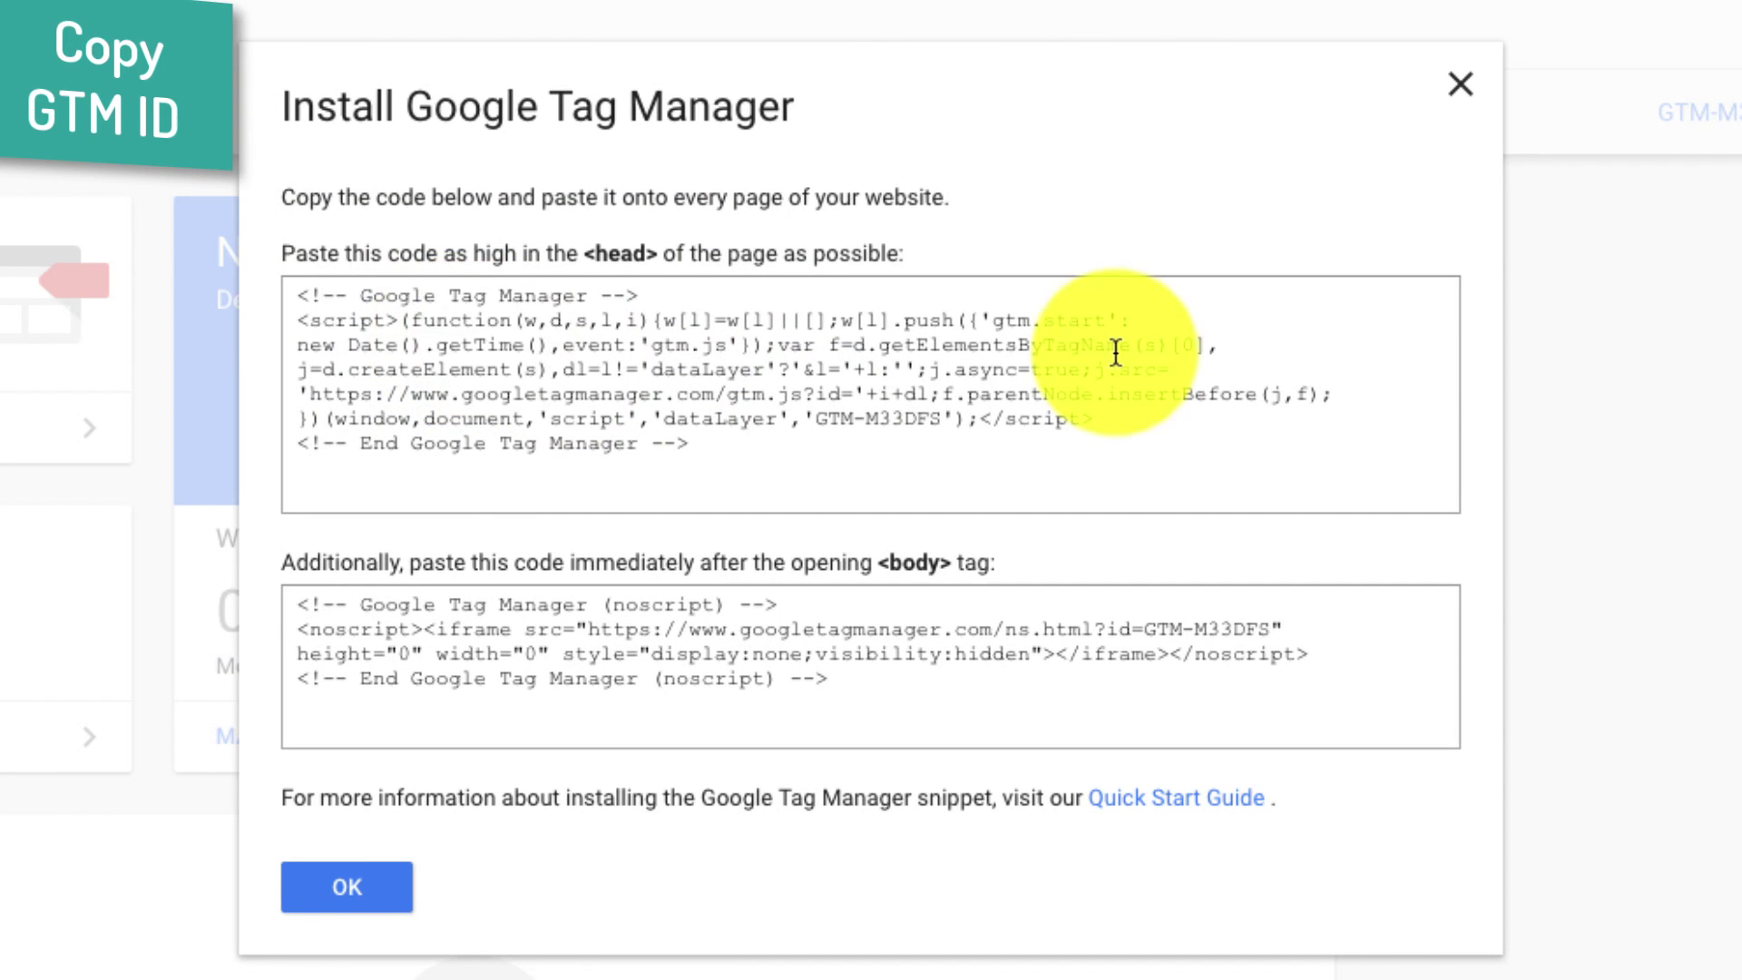
left_click(594, 413)
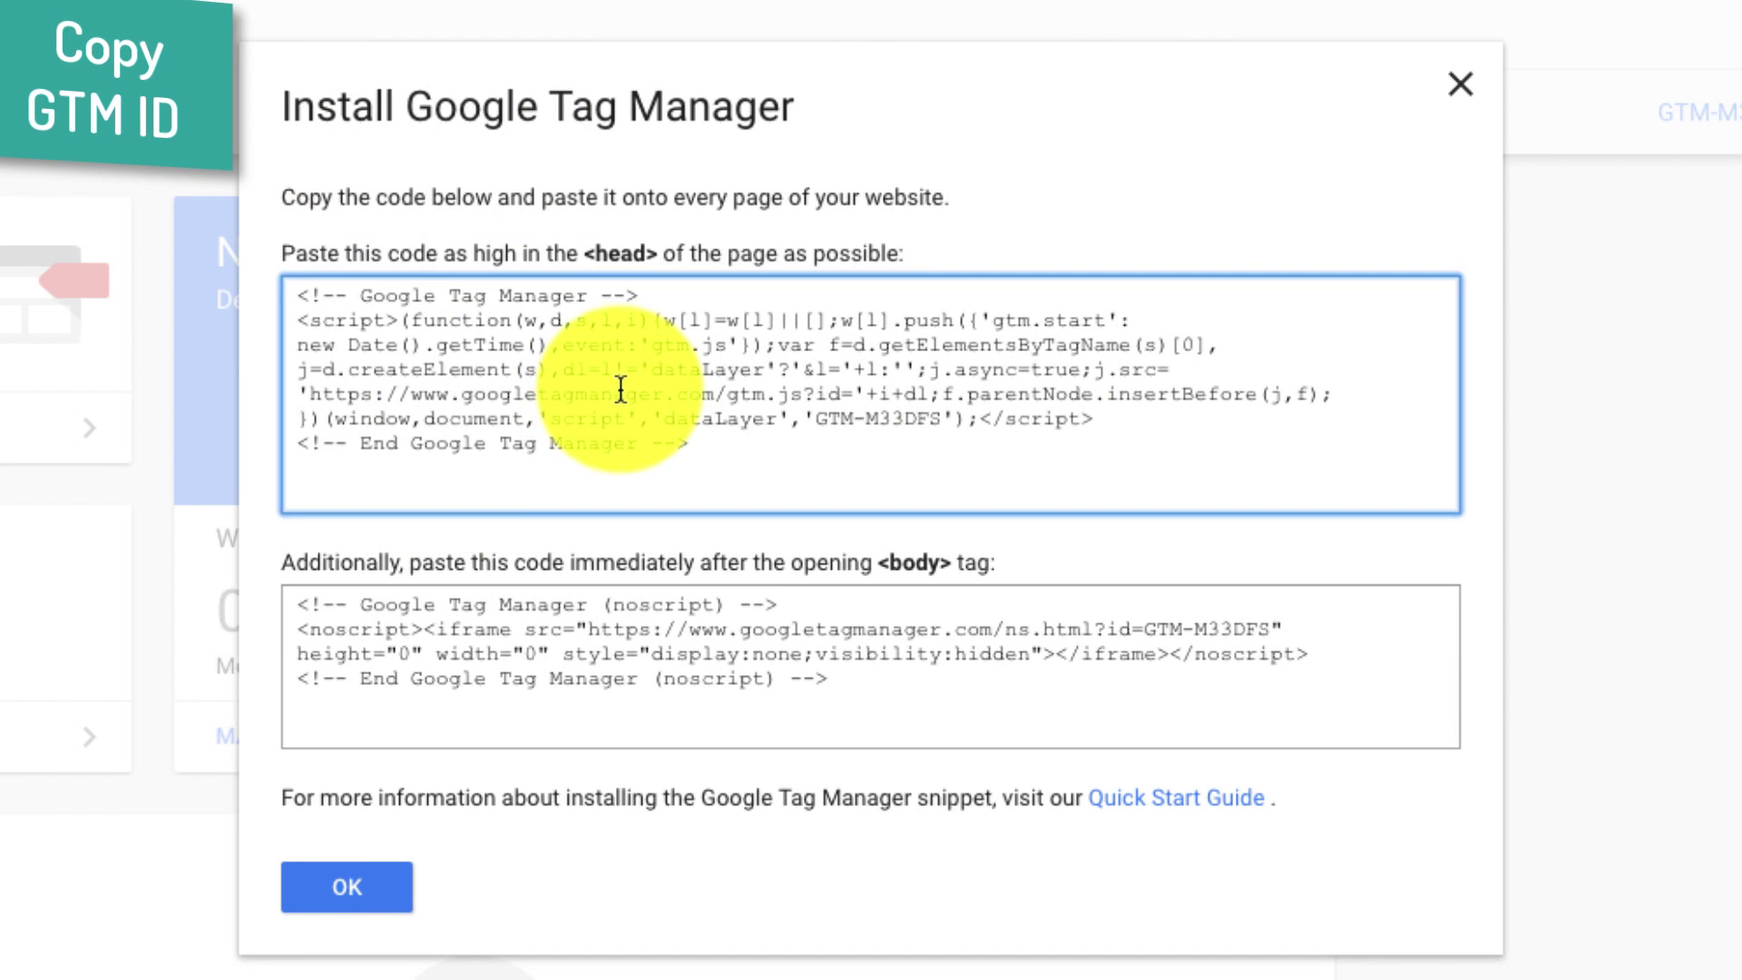
left_click(663, 683)
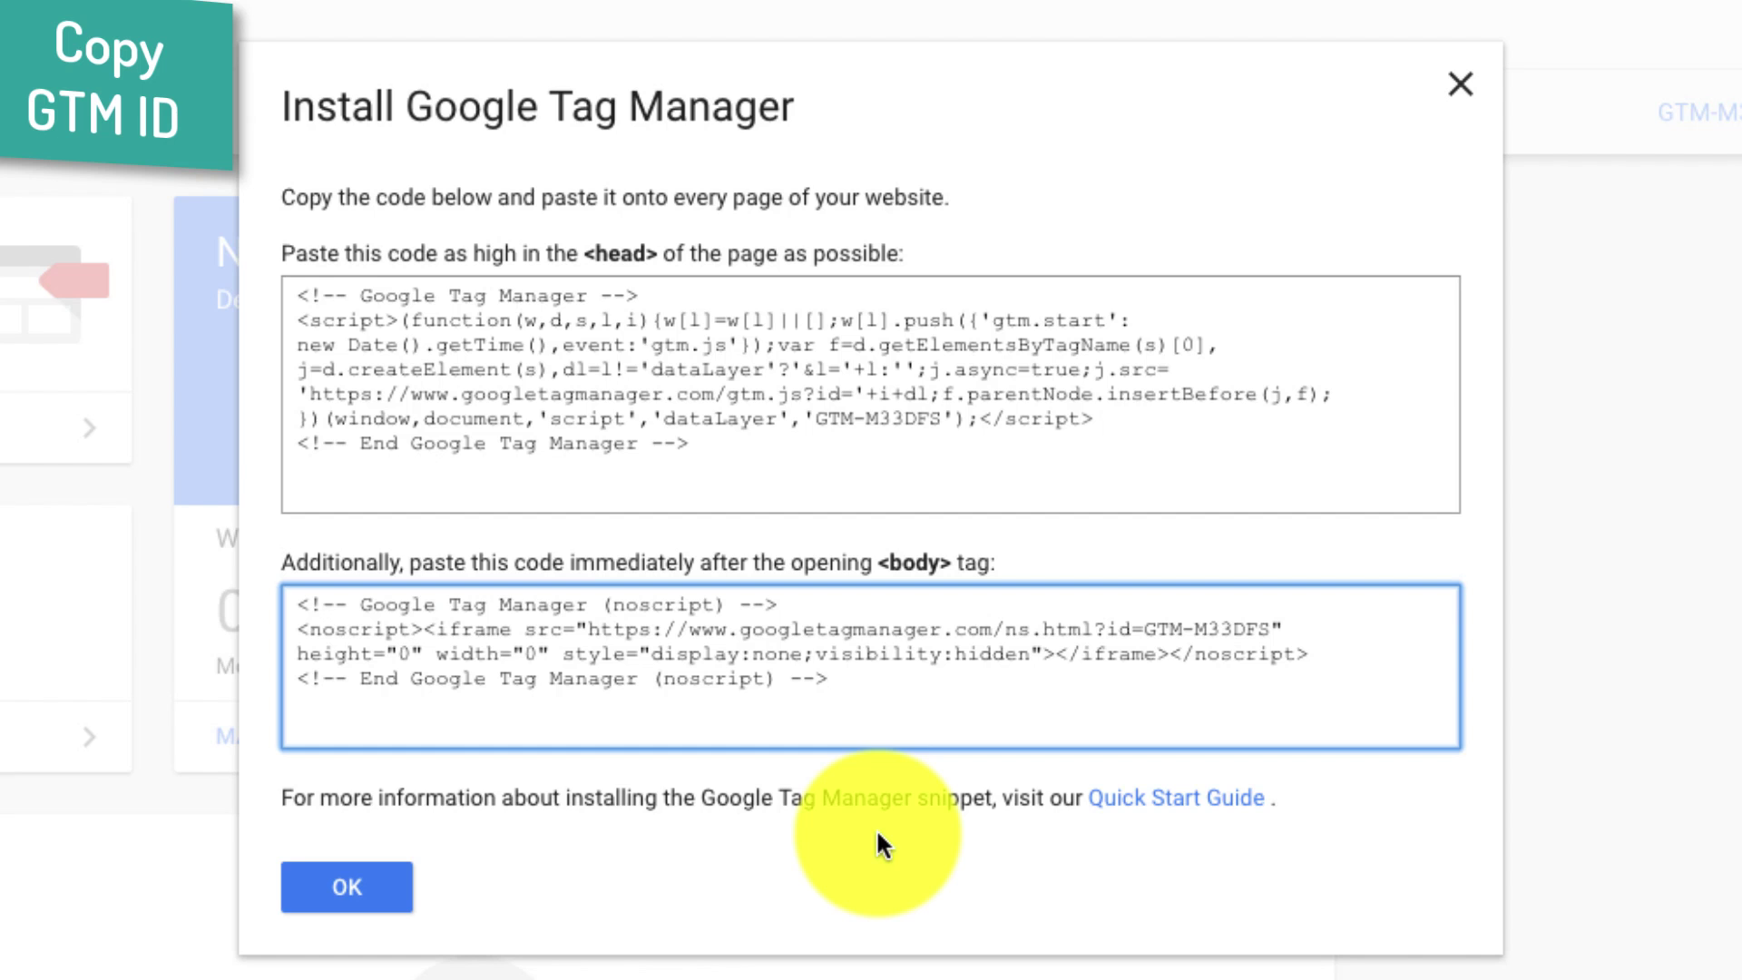
left_click(750, 372)
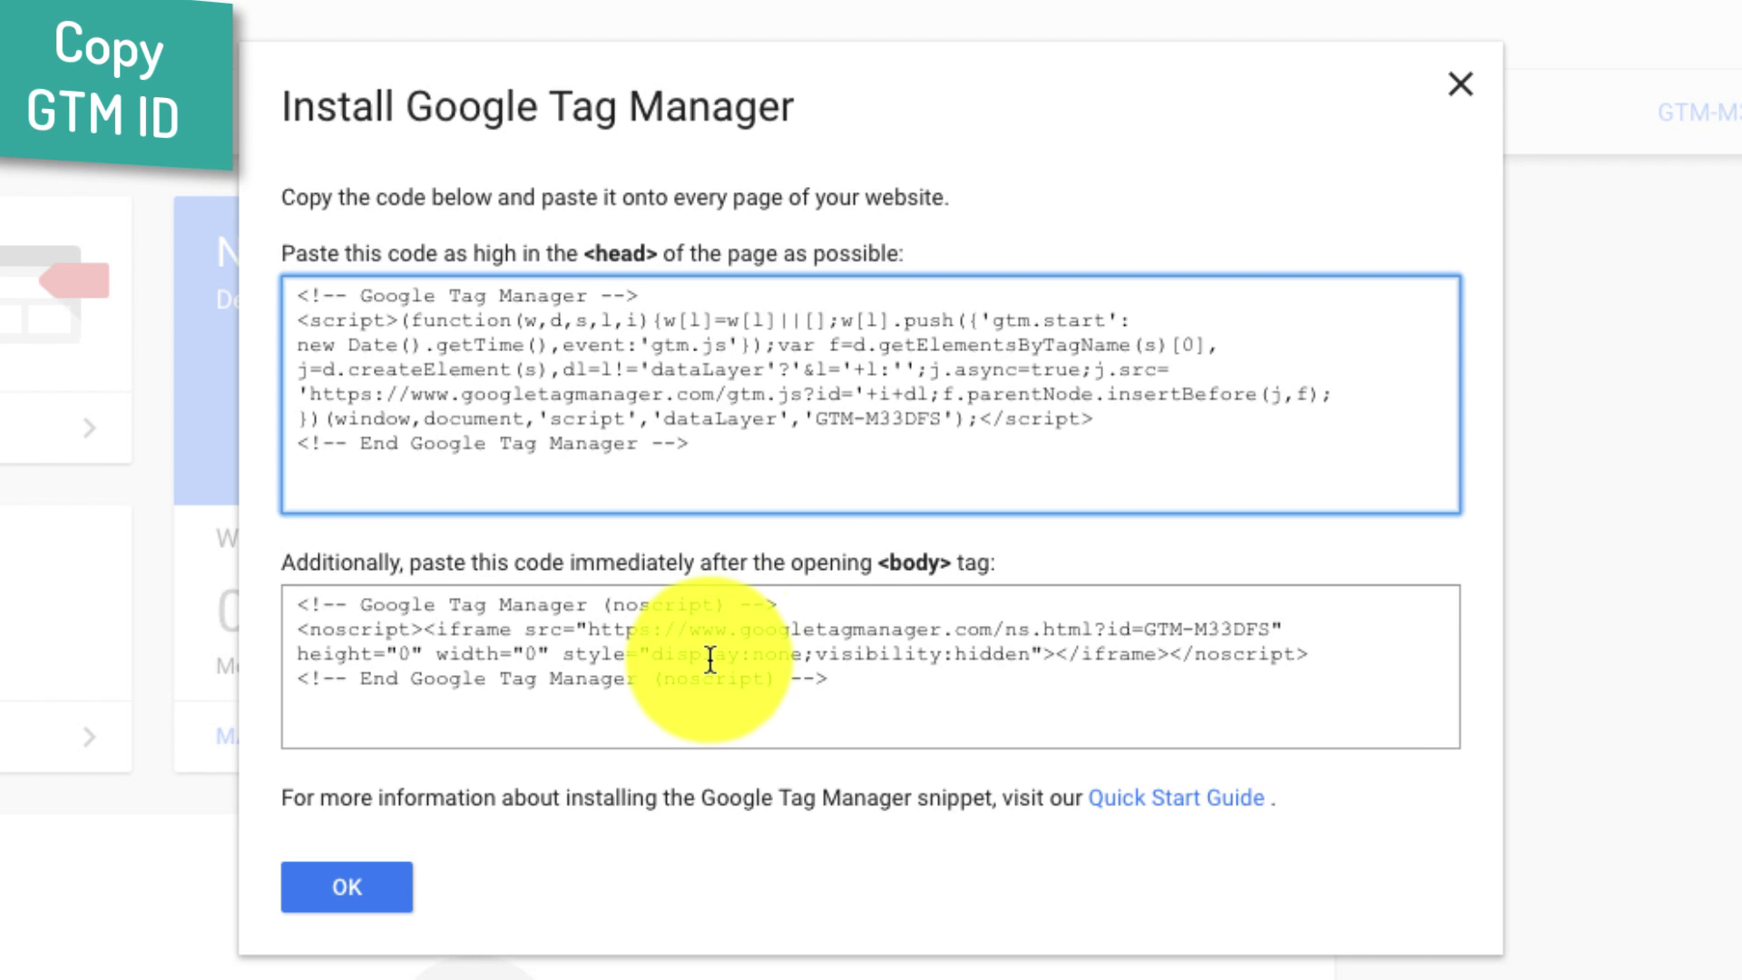
left_click_drag(816, 419, 944, 419)
key("ctrl+c")
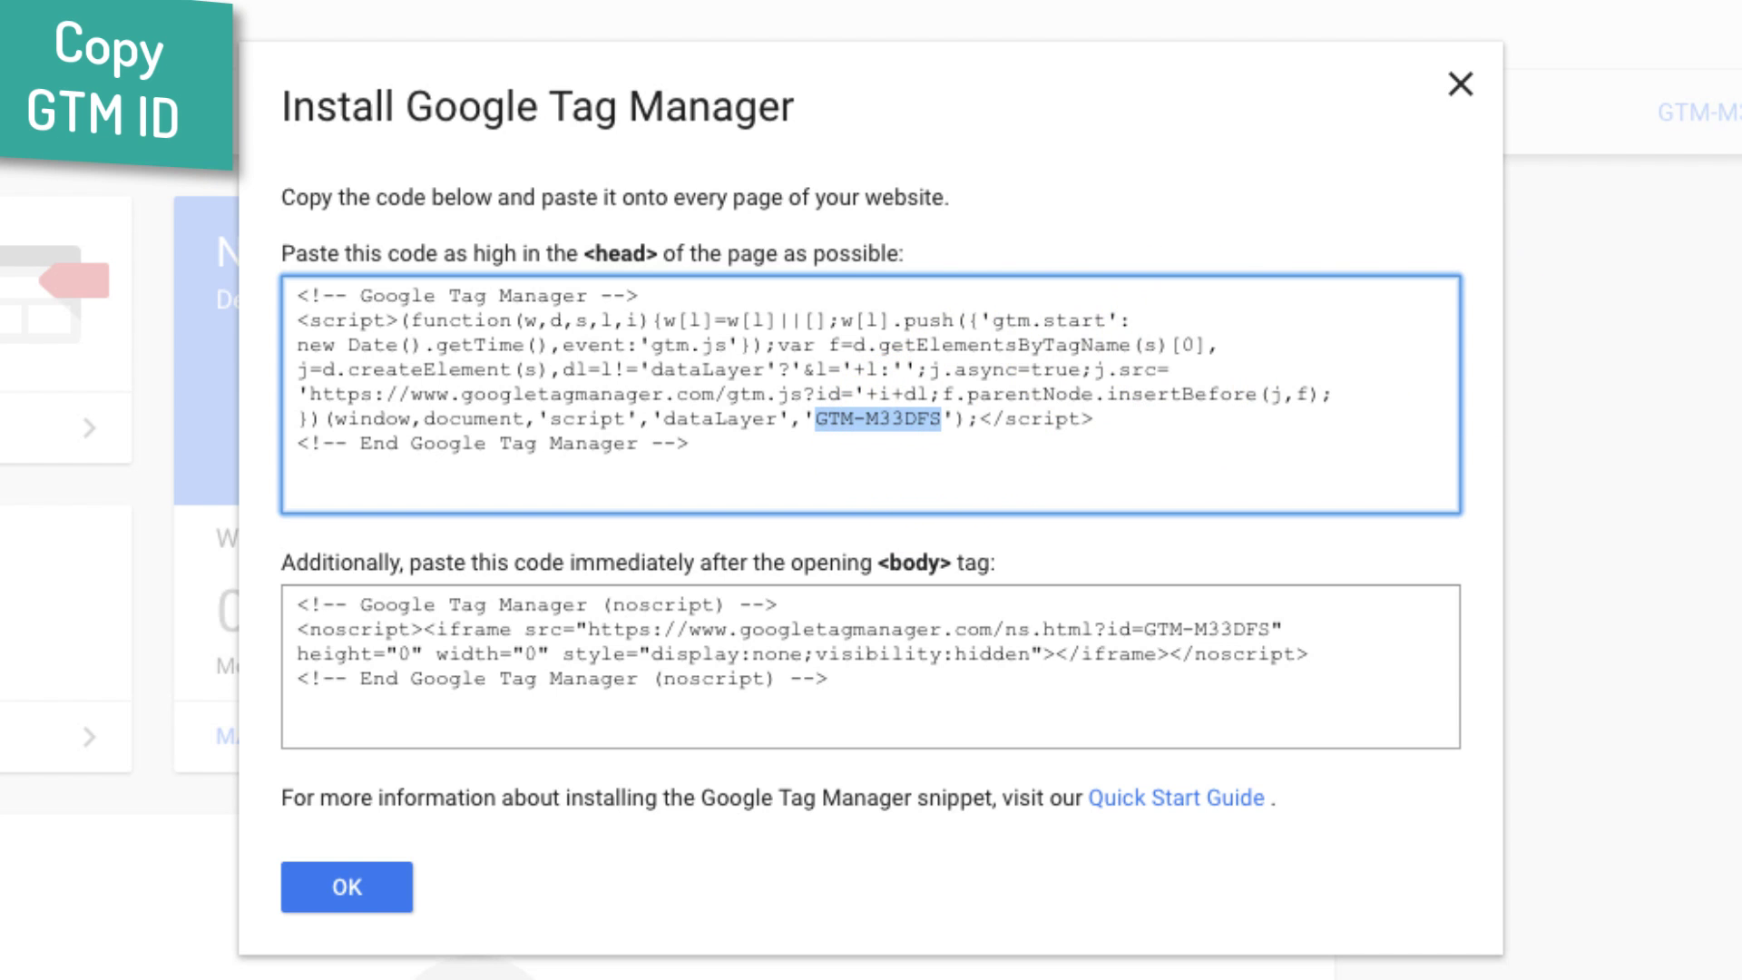
left_click(1543, 14)
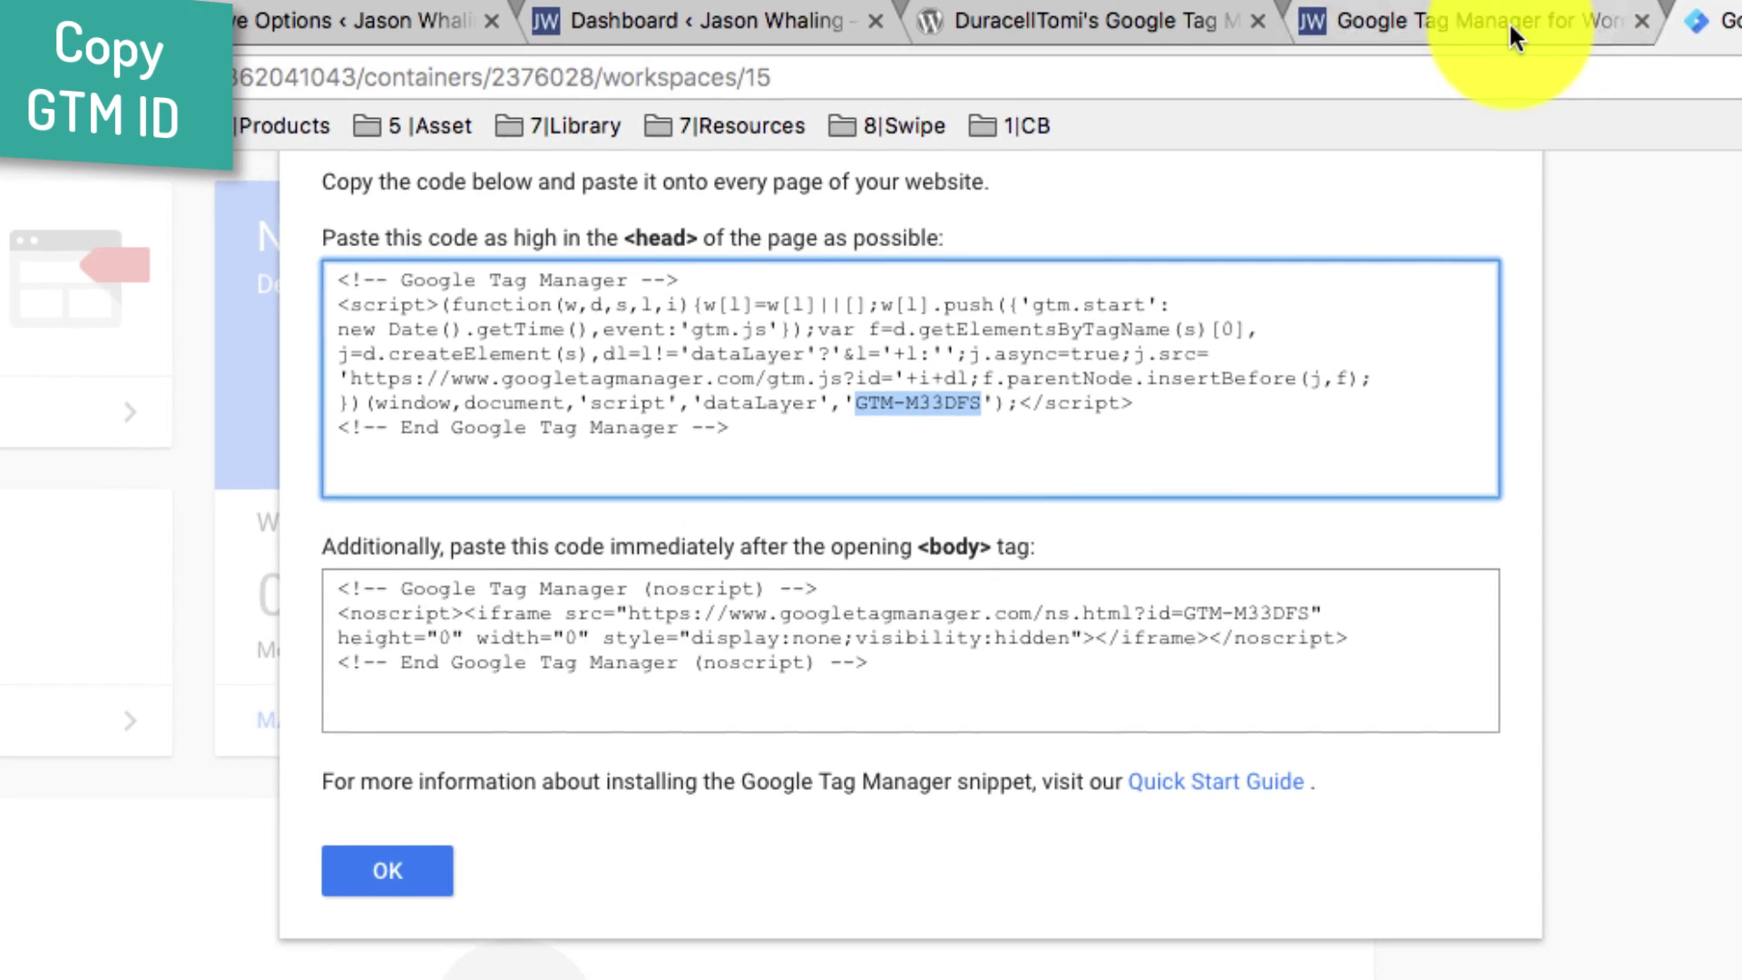
- Paste GTM-M33DFS into the Tag Manager ID field, keeping footer container placement
left_click(708, 300)
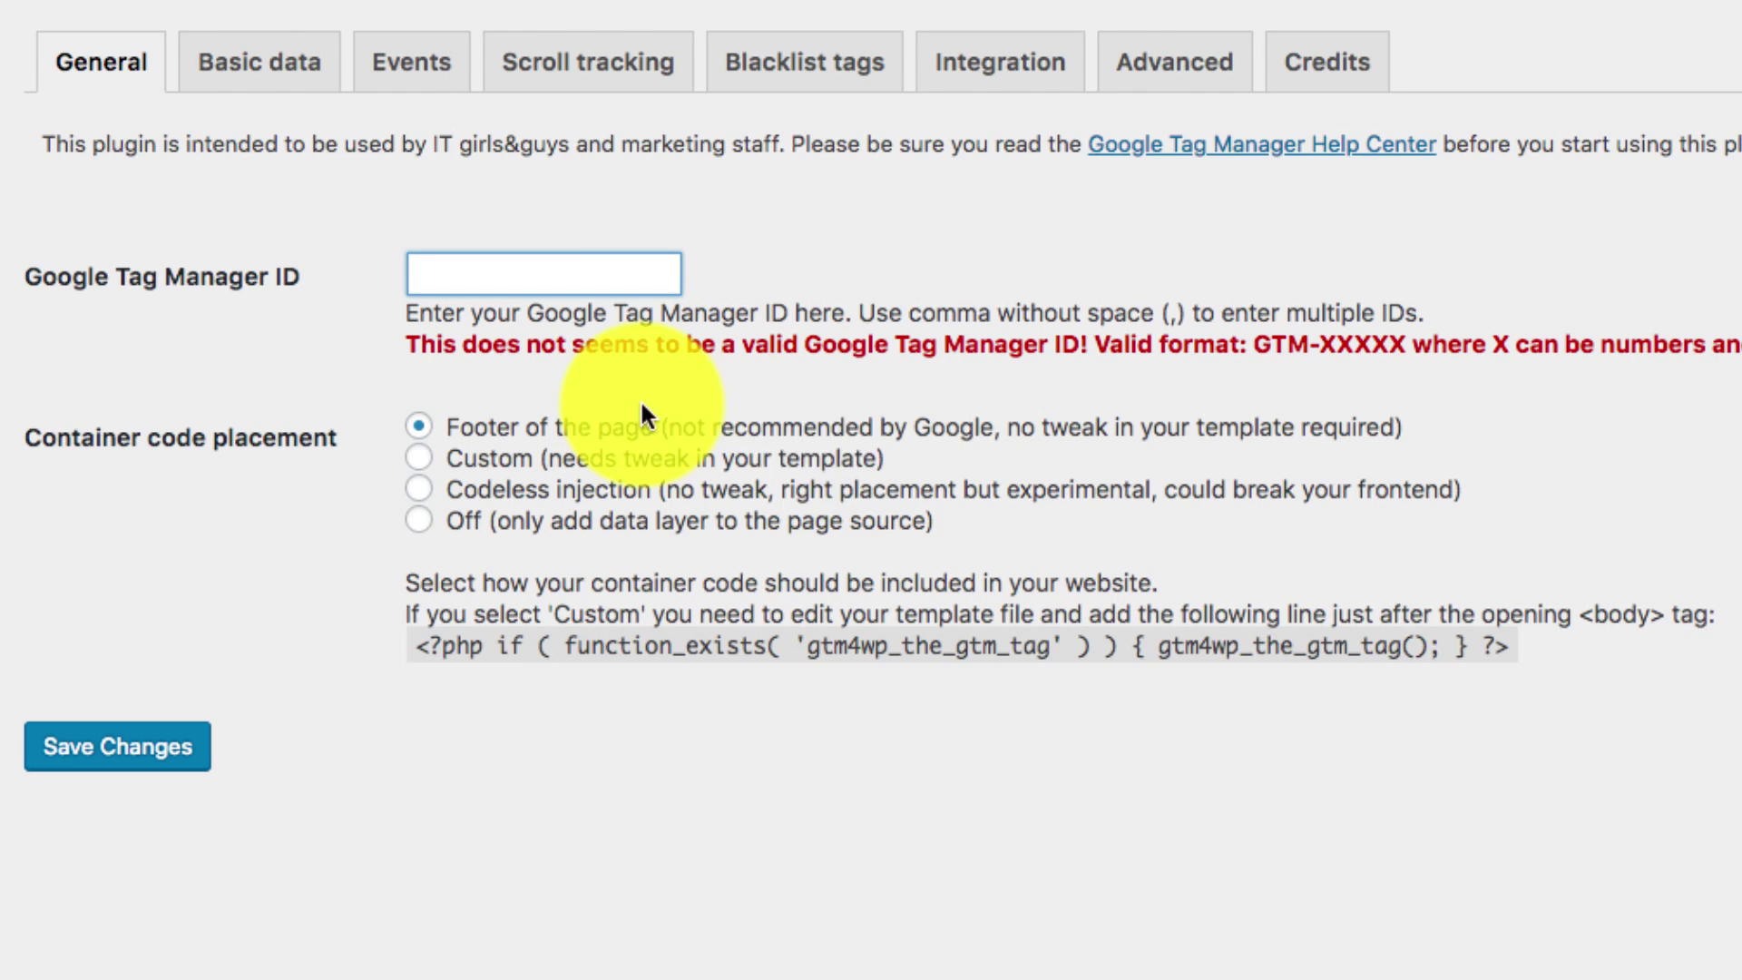
key("ctrl+v")
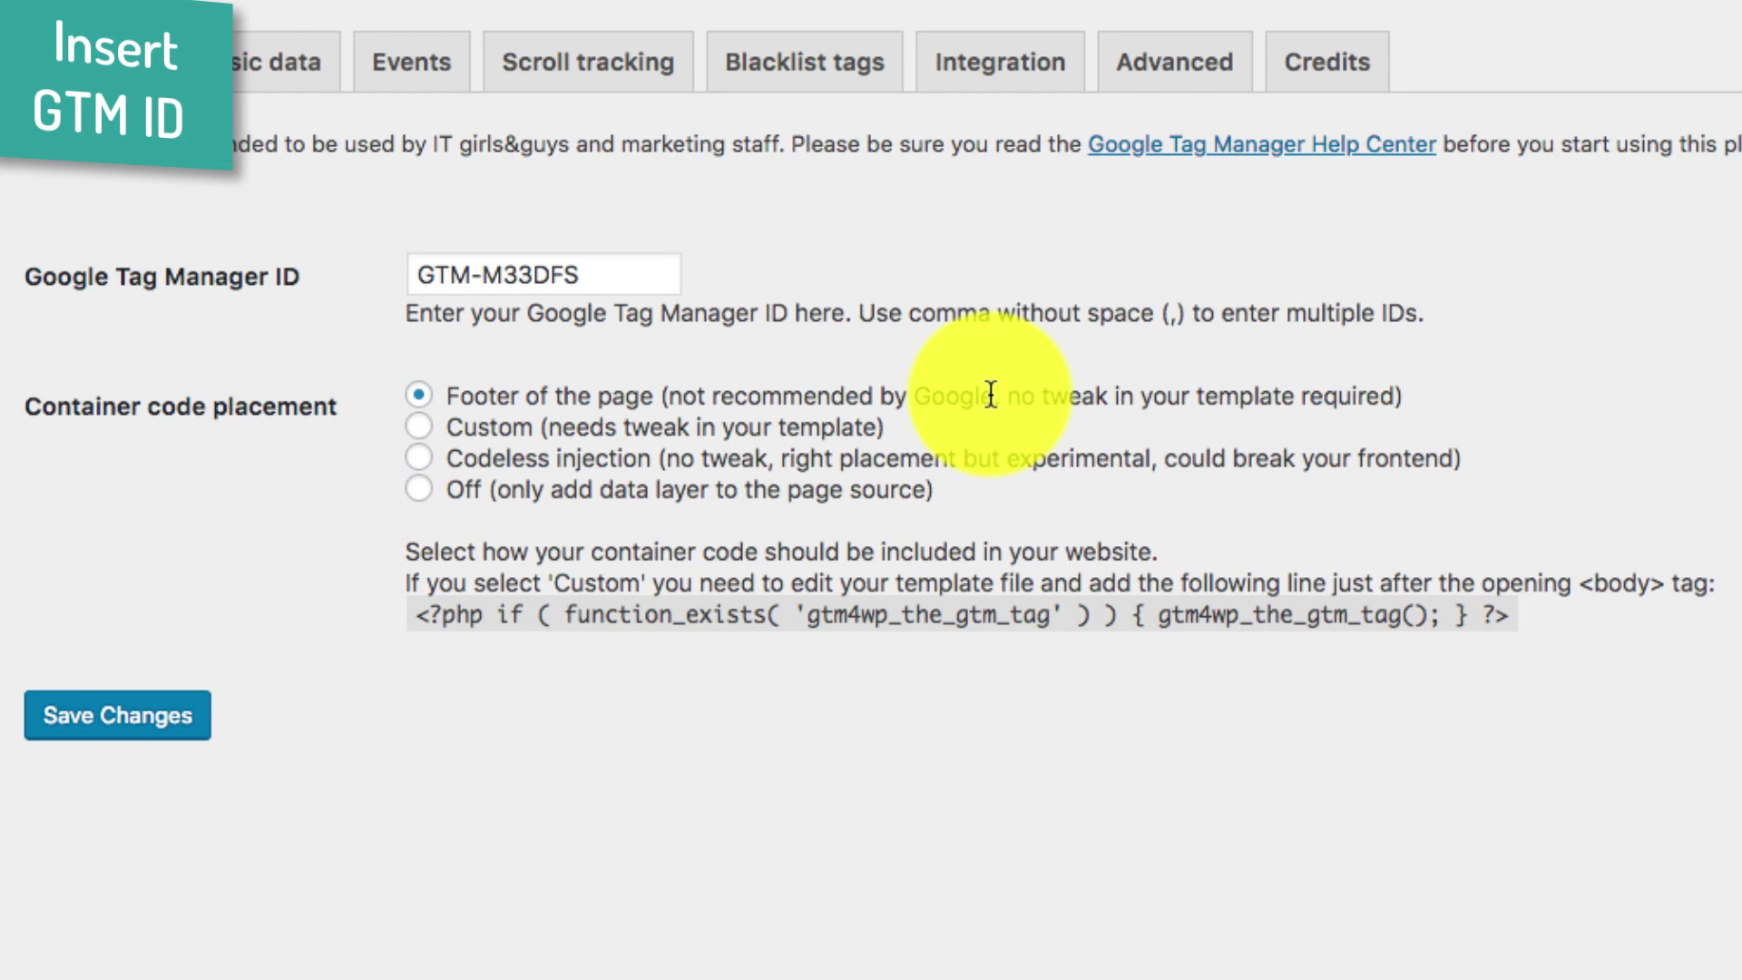
left_click(118, 726)
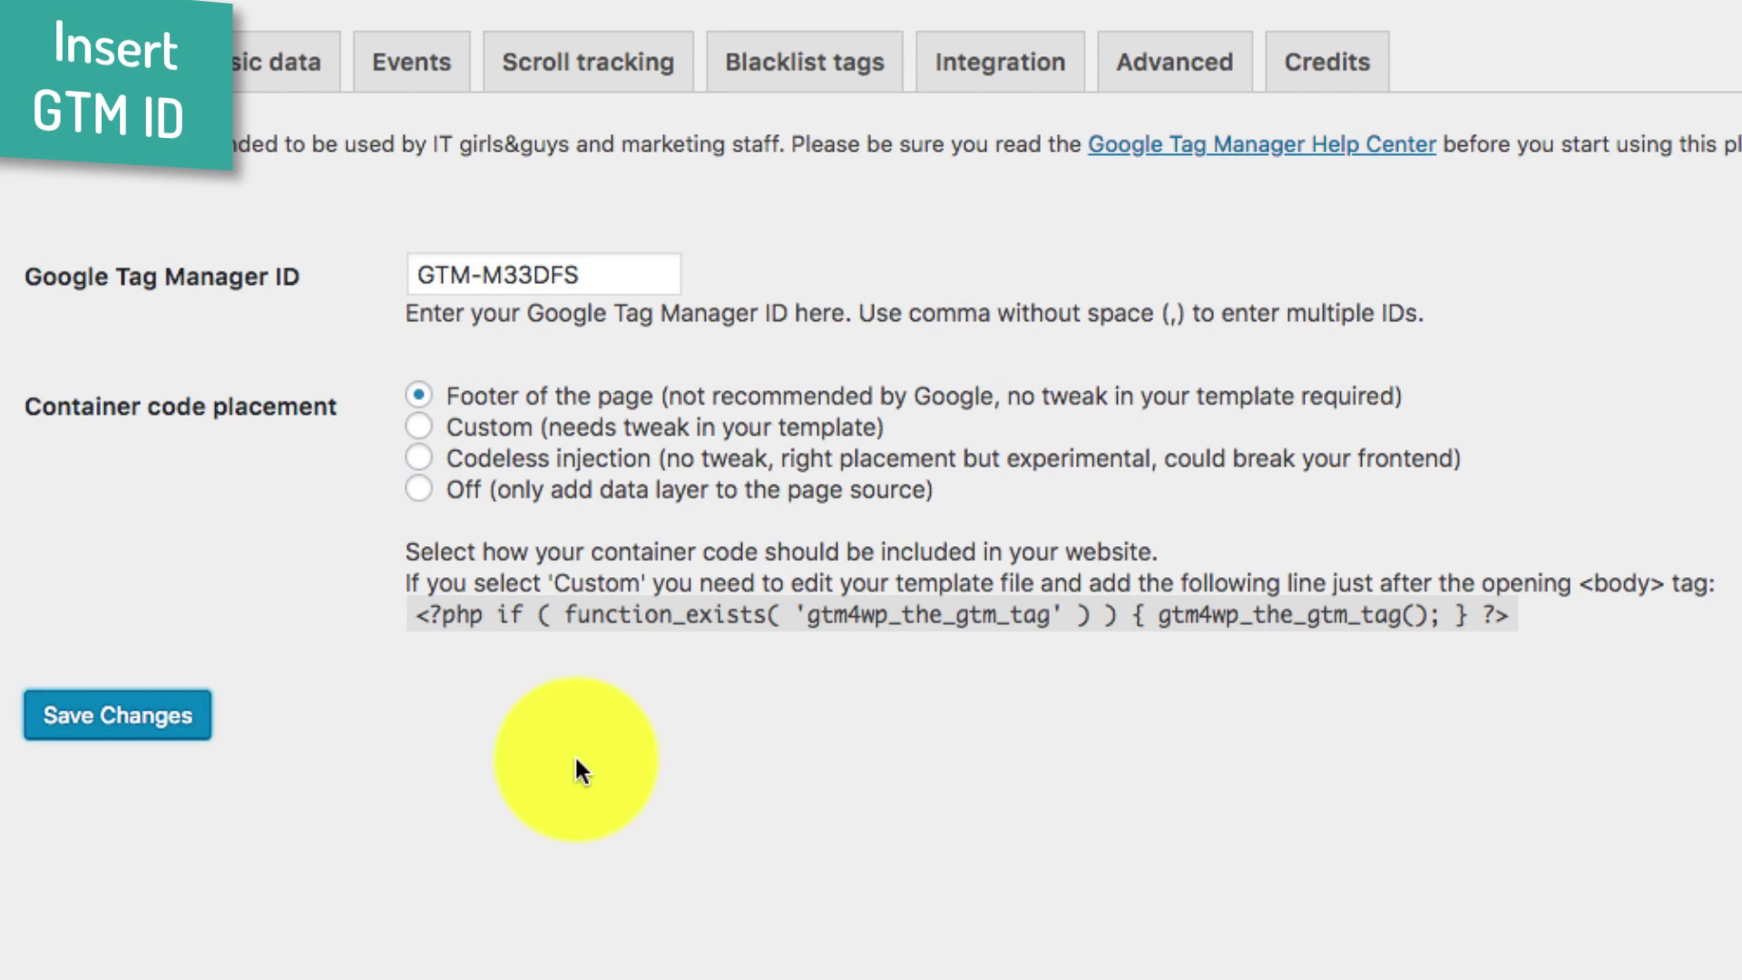
left_click(447, 396)
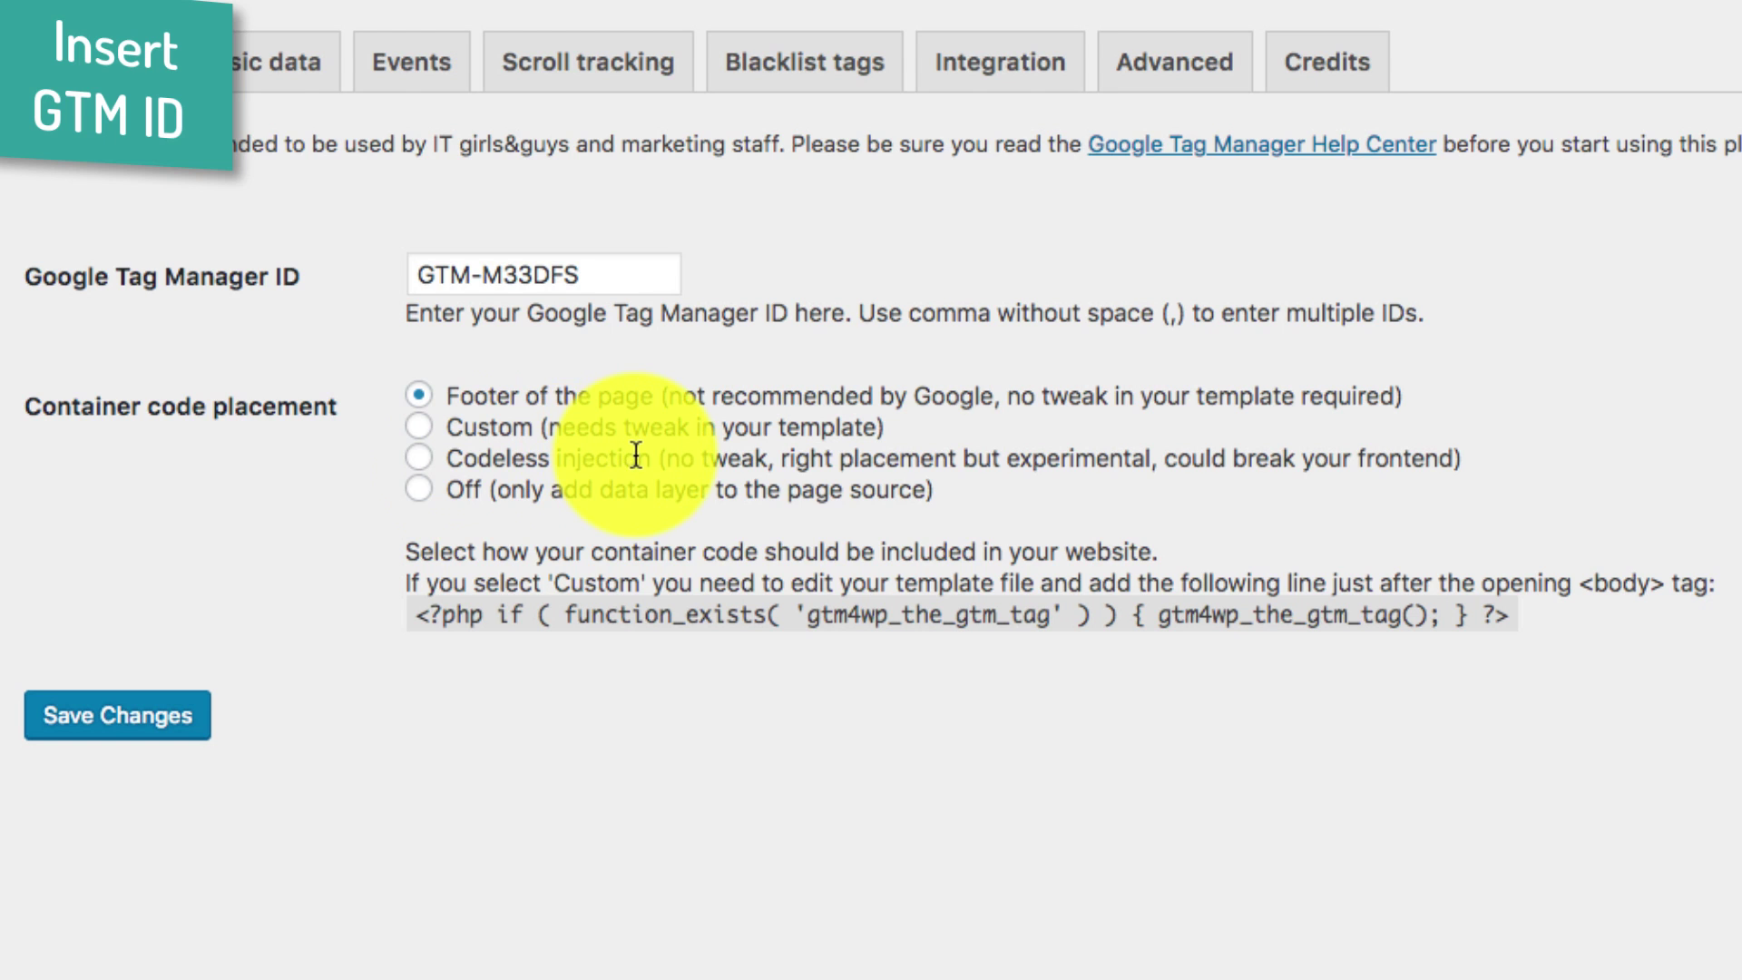
left_click_drag(780, 458, 1462, 456)
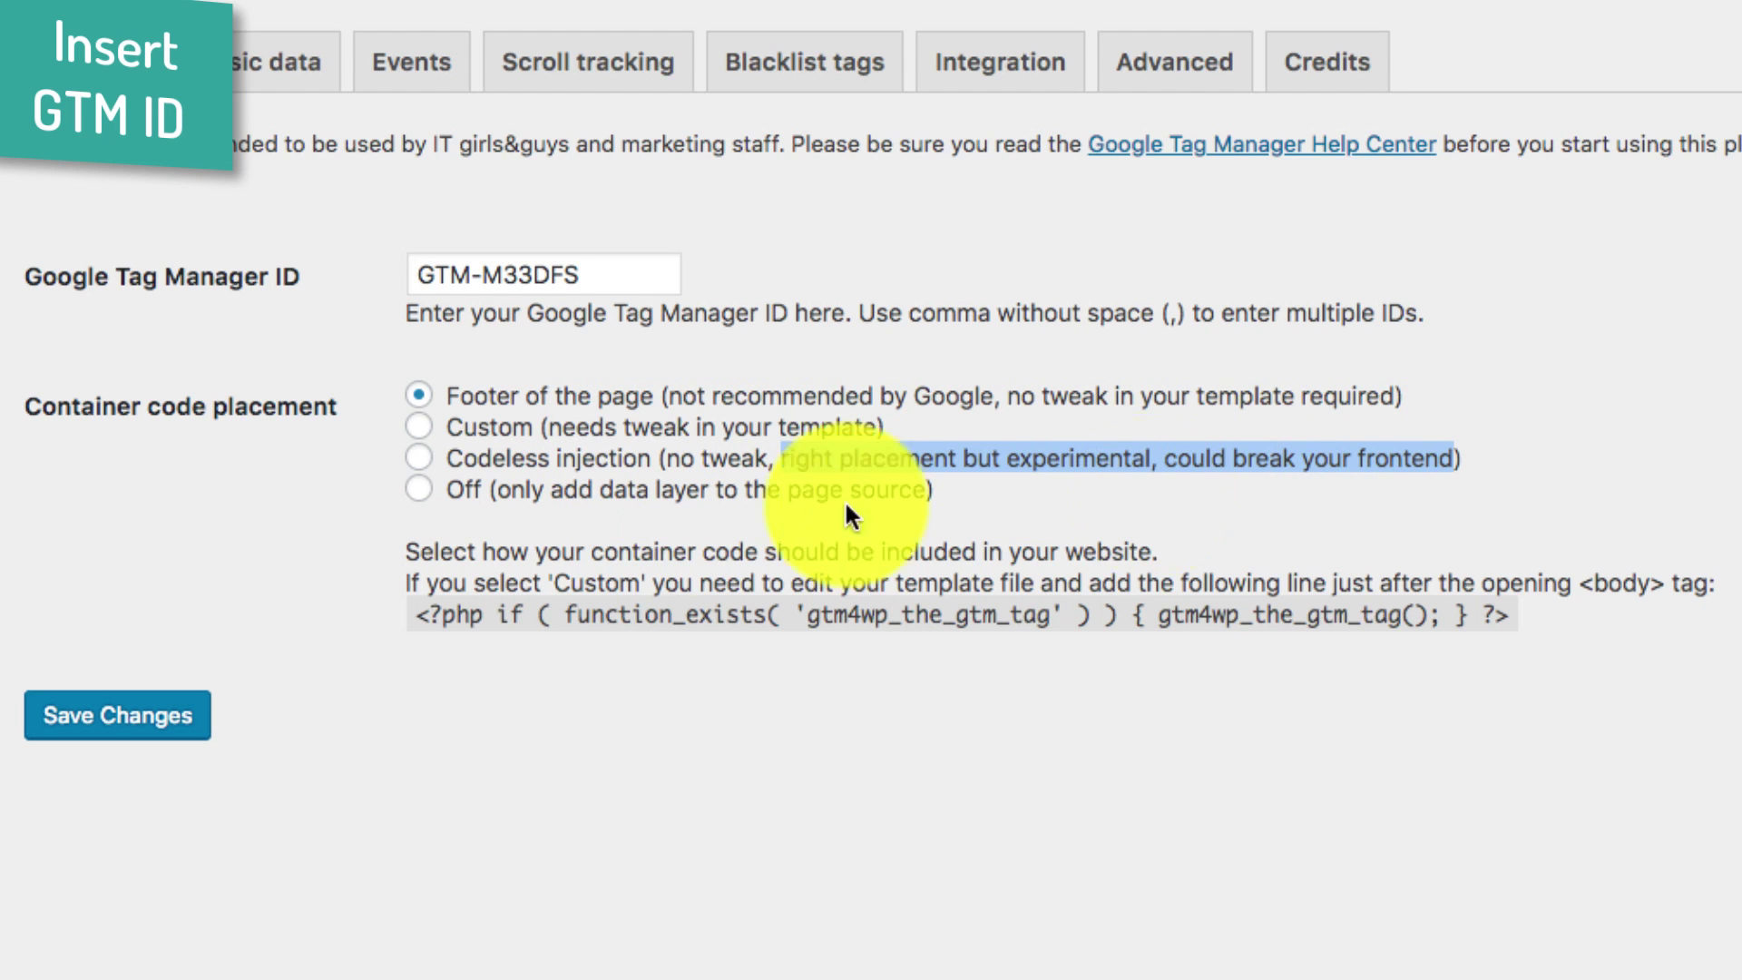
left_click(492, 372)
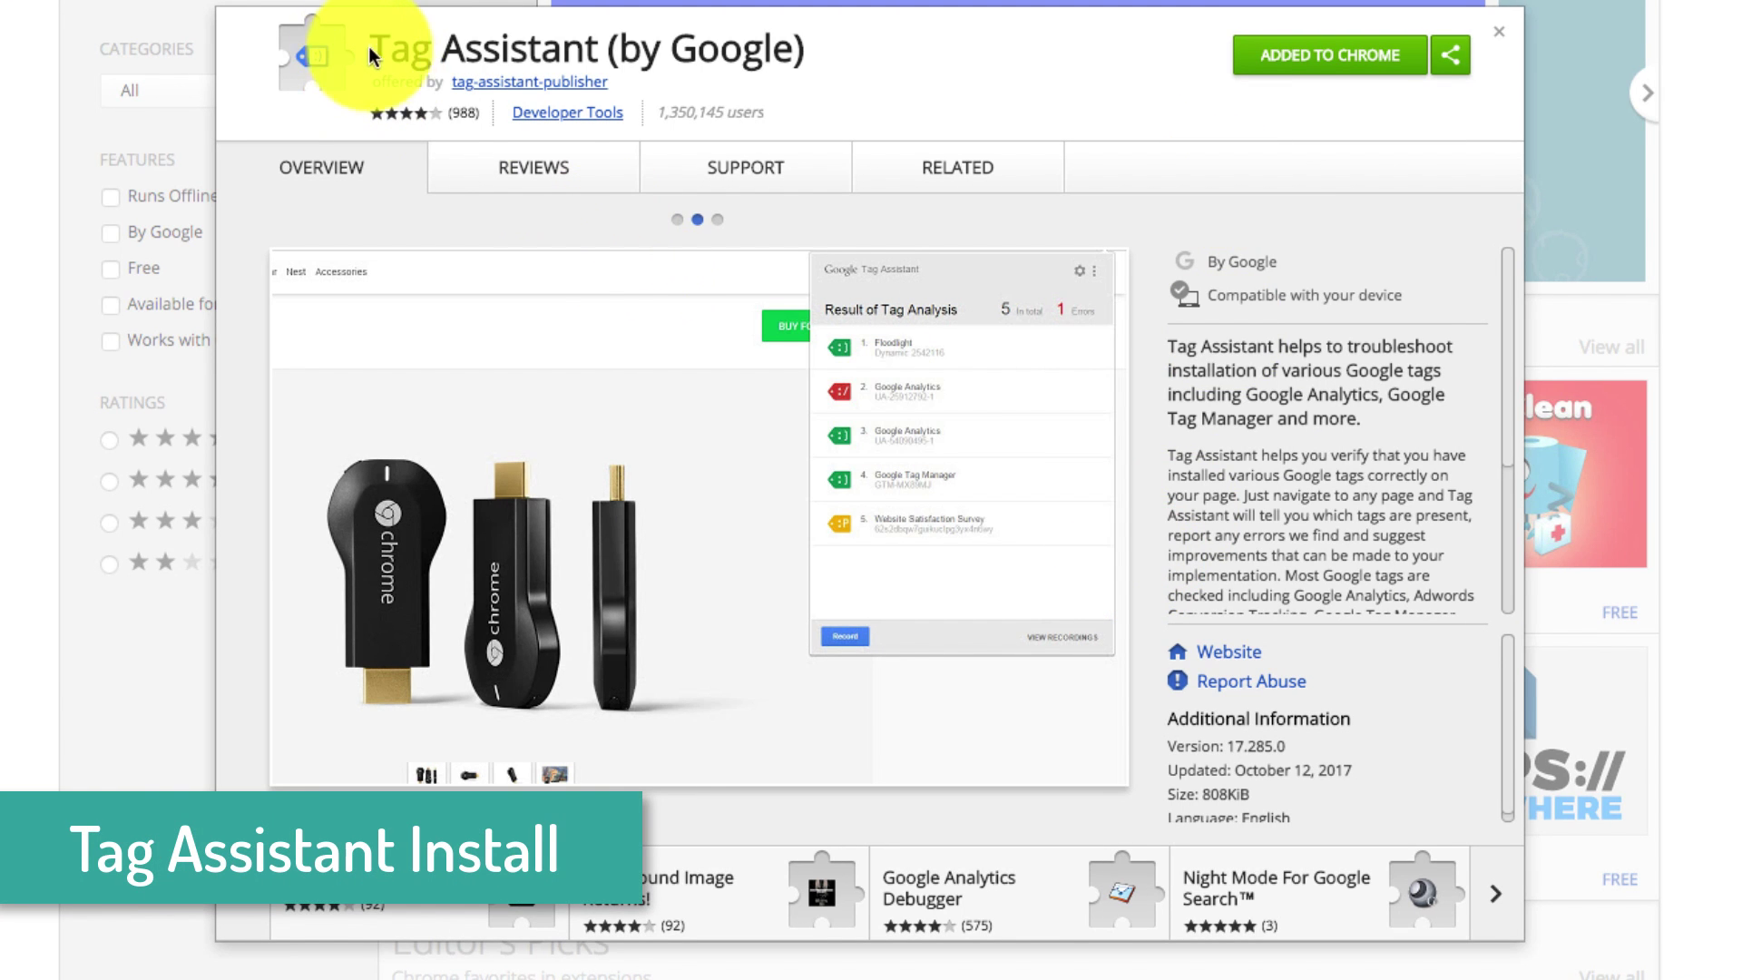
- Highlight the Tag Assistant (by Google) name on its Chrome Web Store listing
left_click_drag(369, 47, 600, 43)
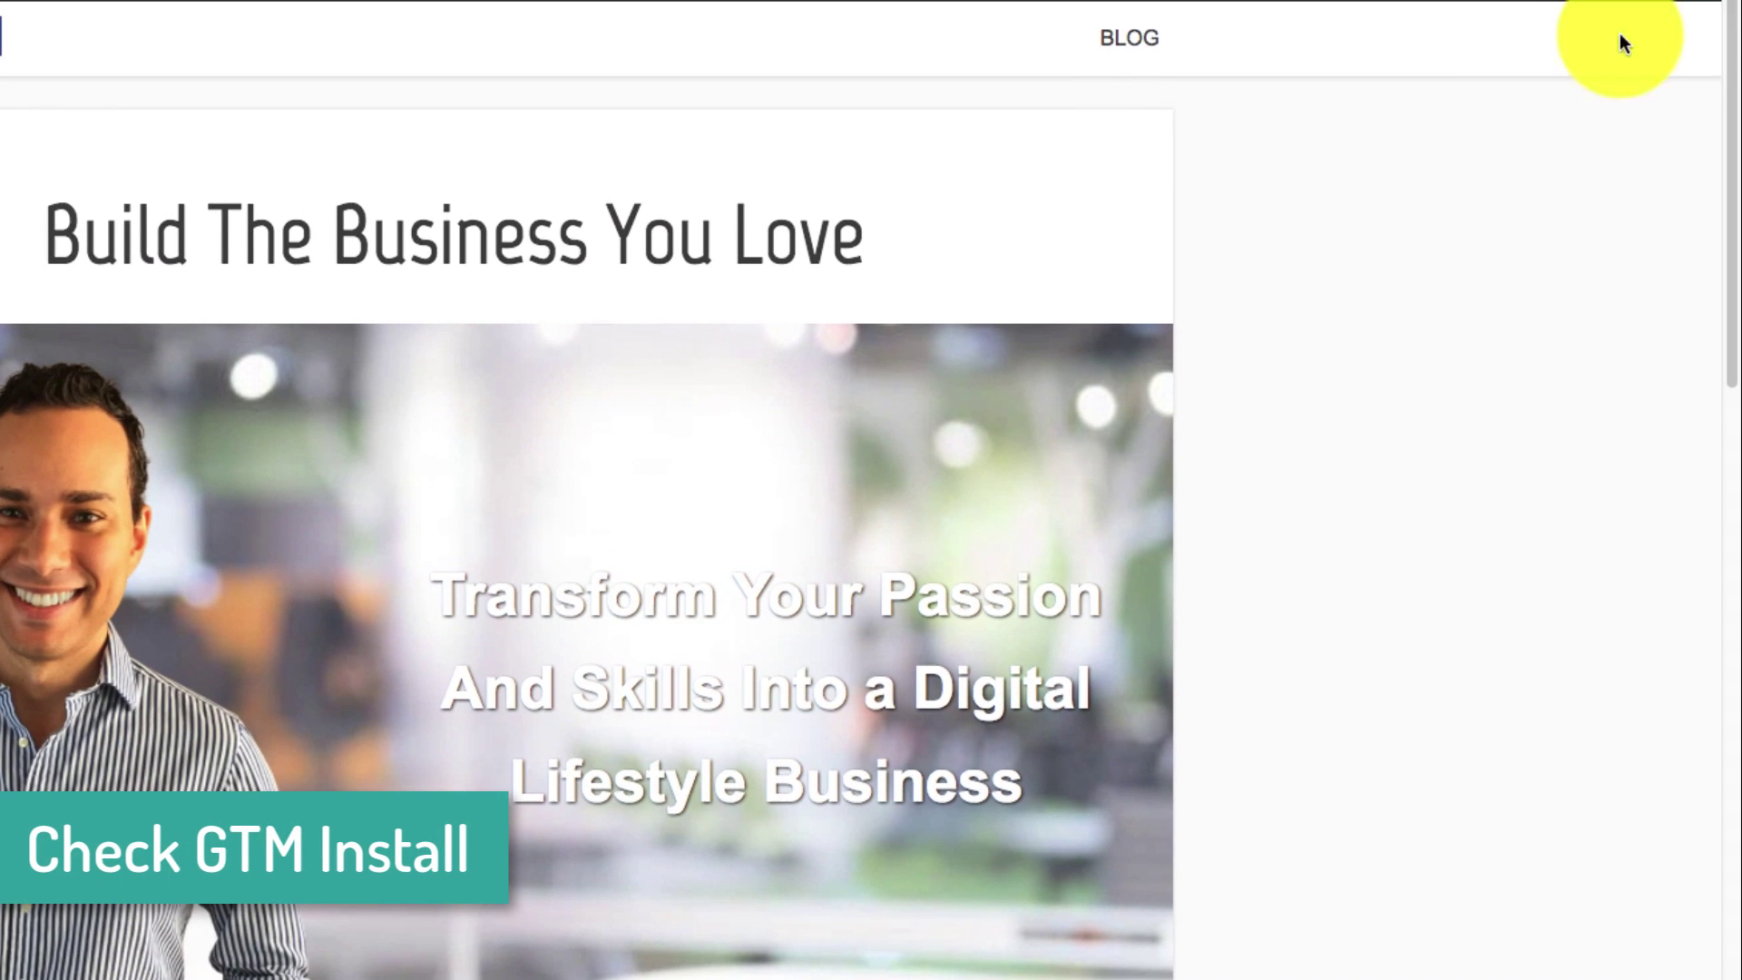
- Enable Tag Assistant on the homepage, reload it, and view the tag analysis
left_click(1606, 61)
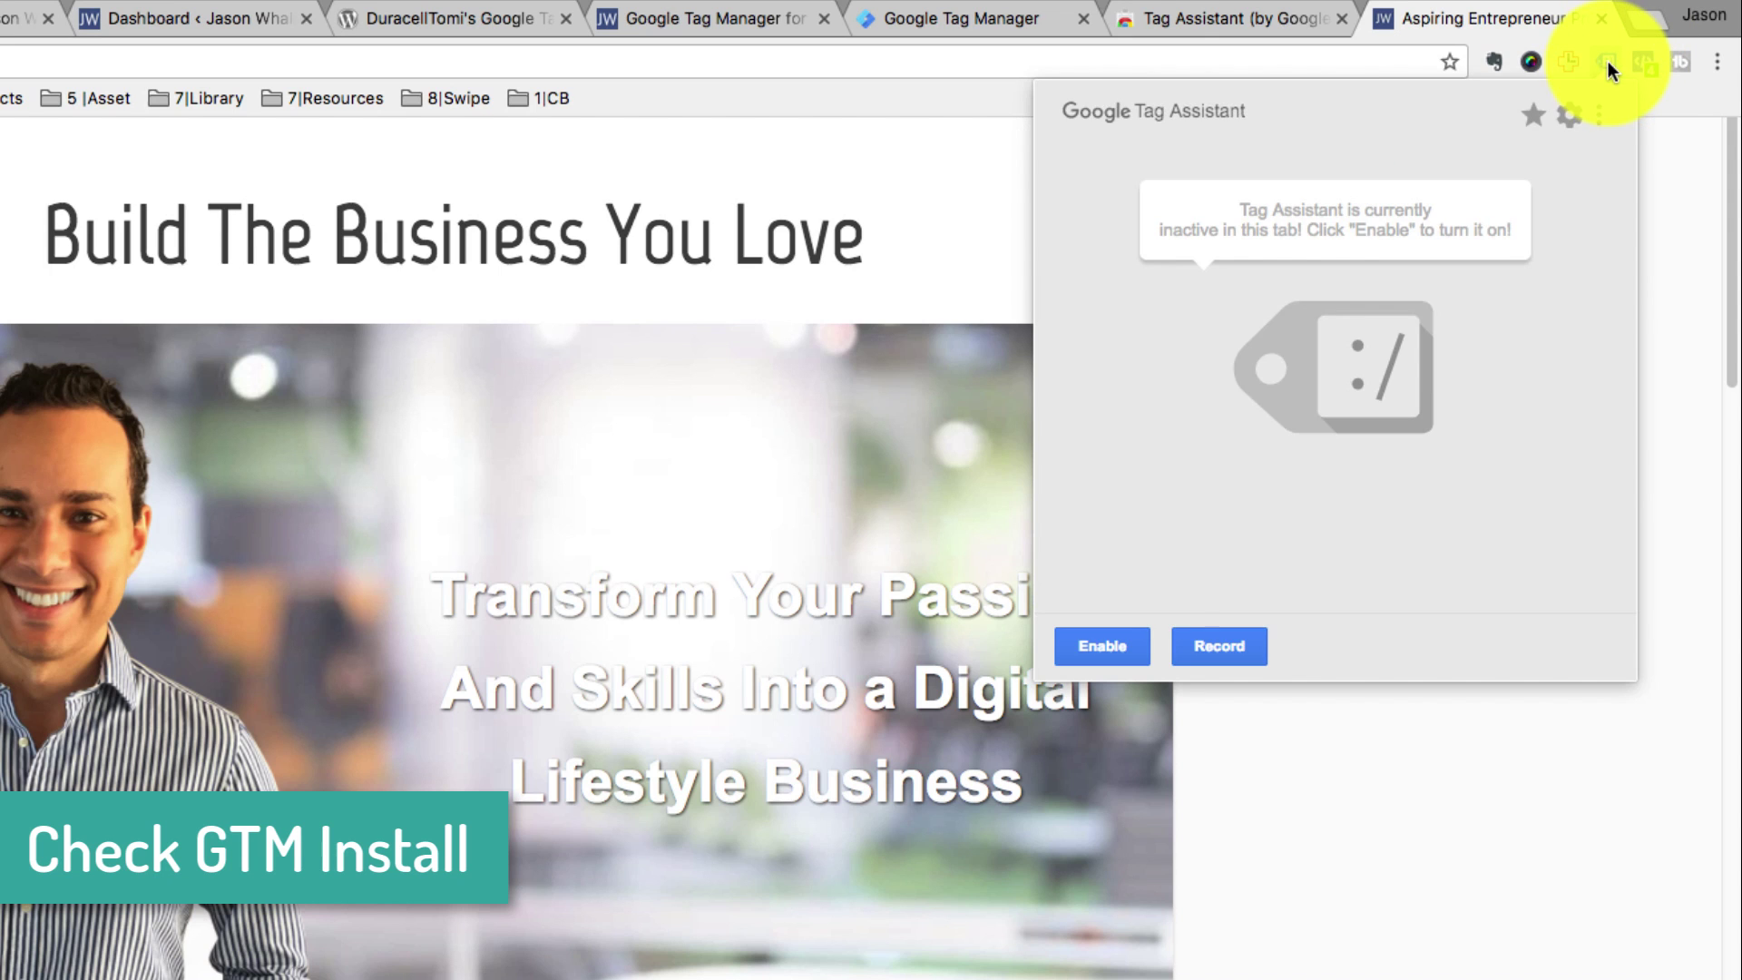
left_click(1101, 646)
key("super+r")
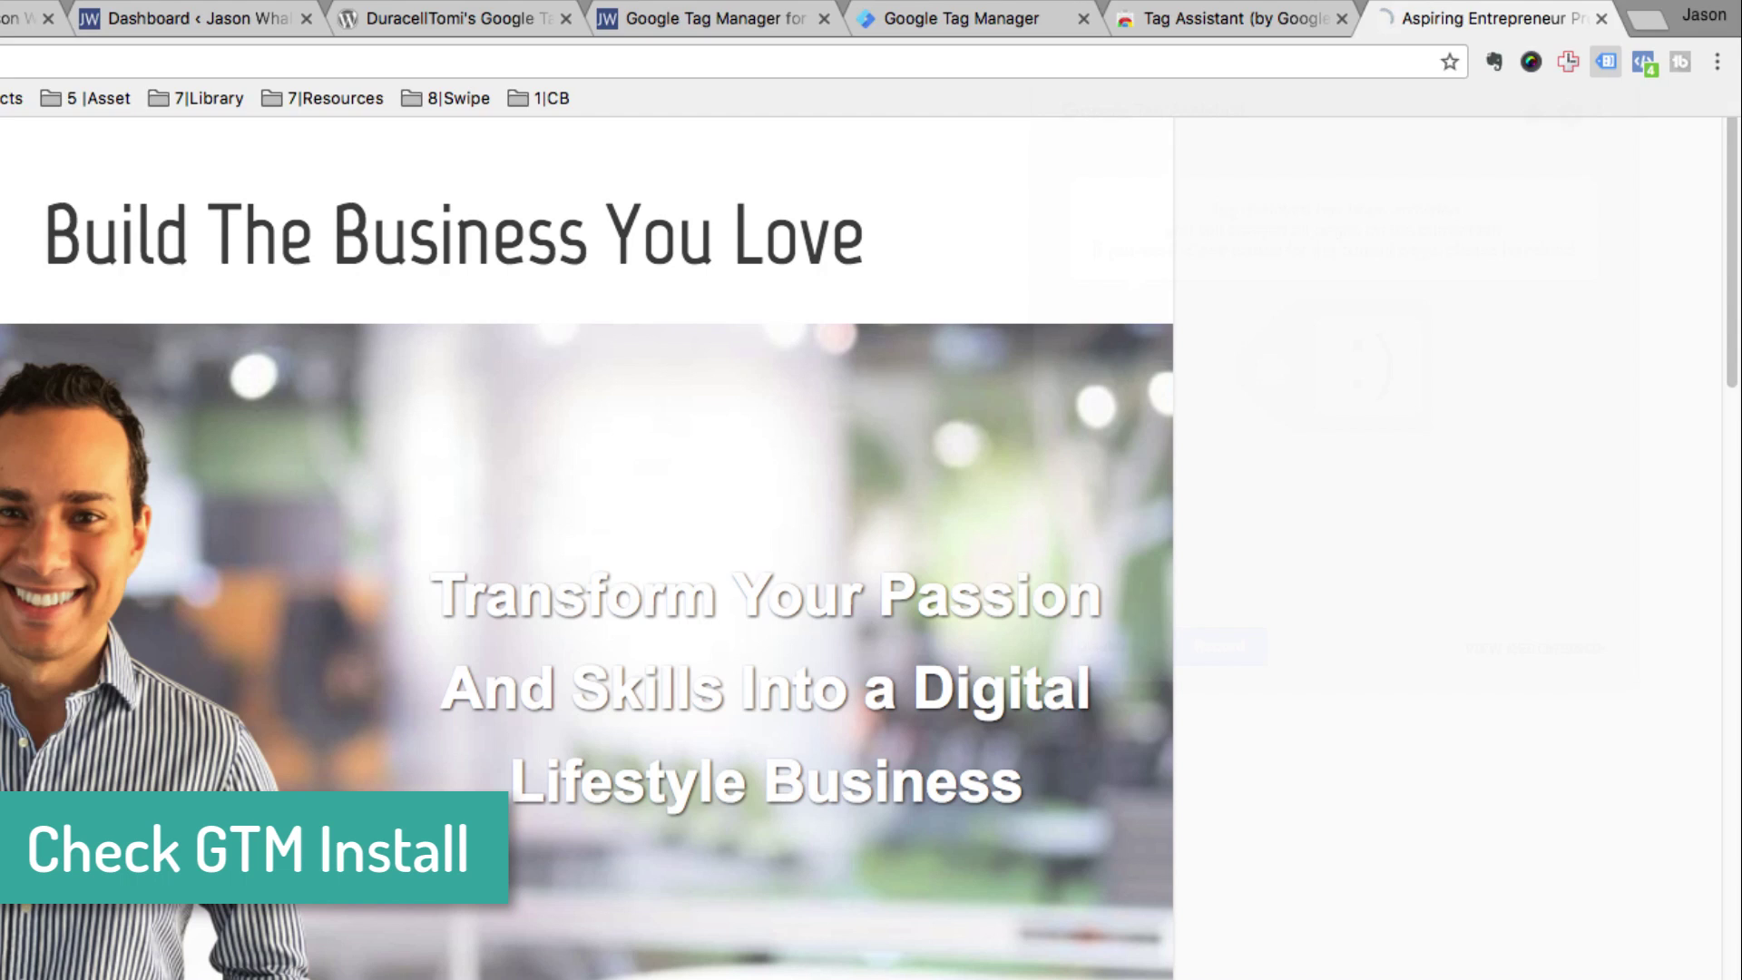
left_click(1607, 62)
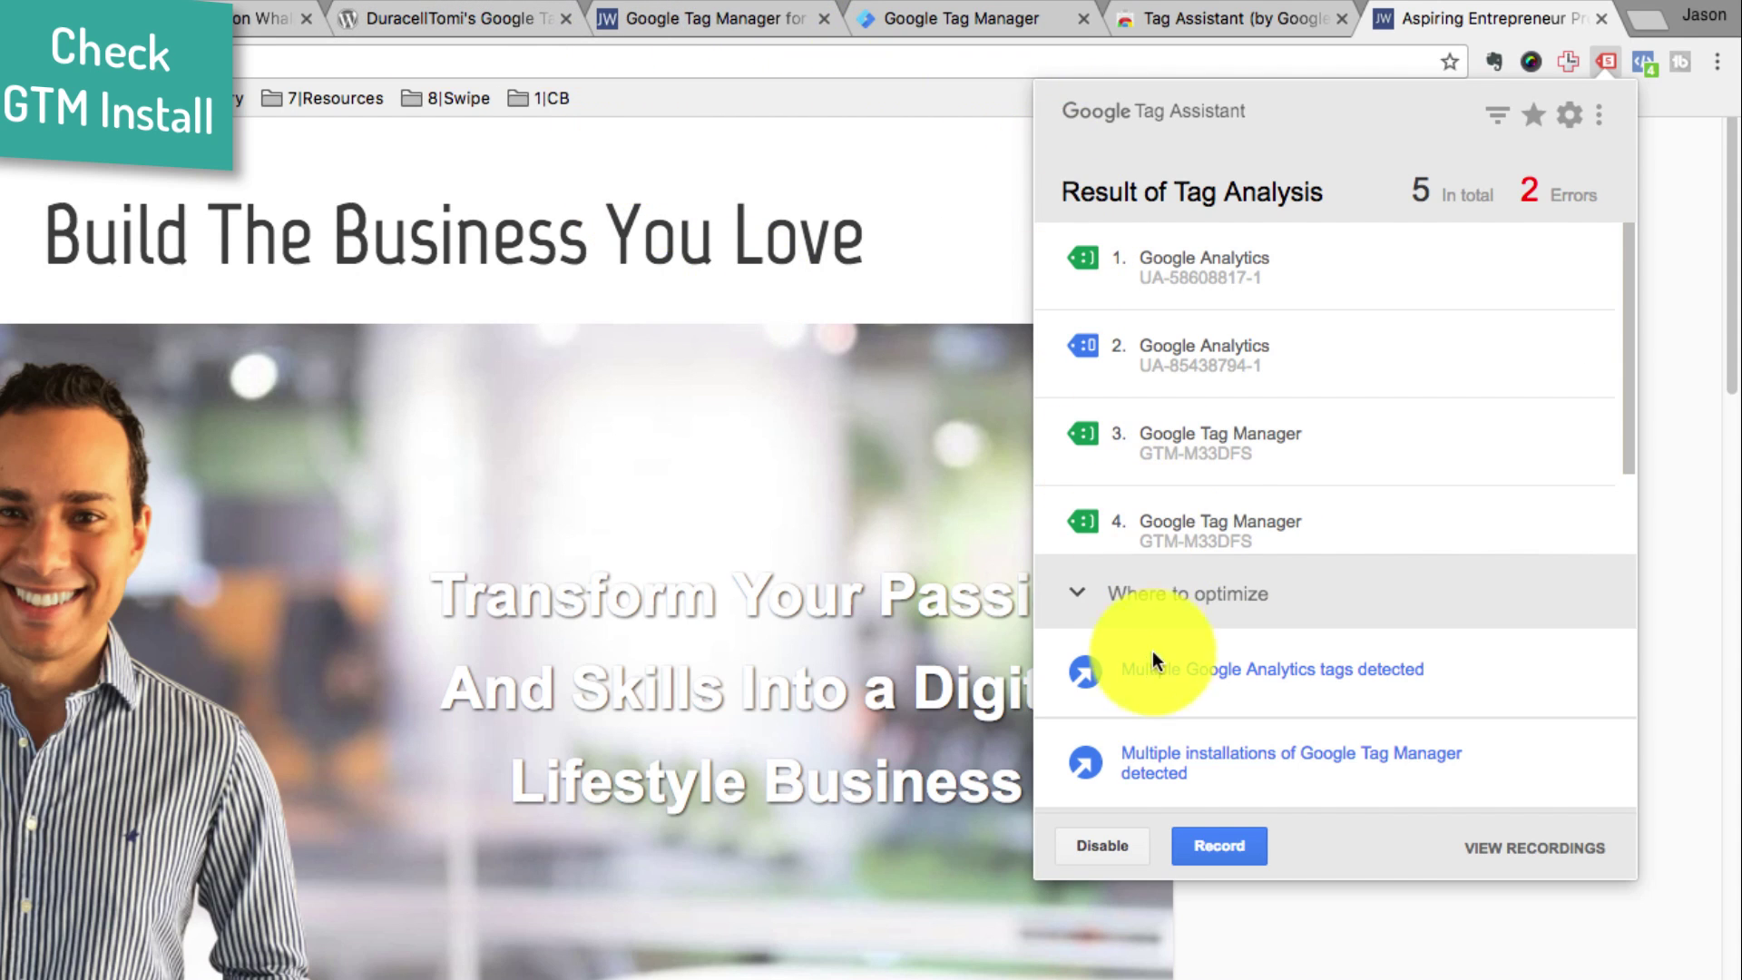
mouse_move(1280, 530)
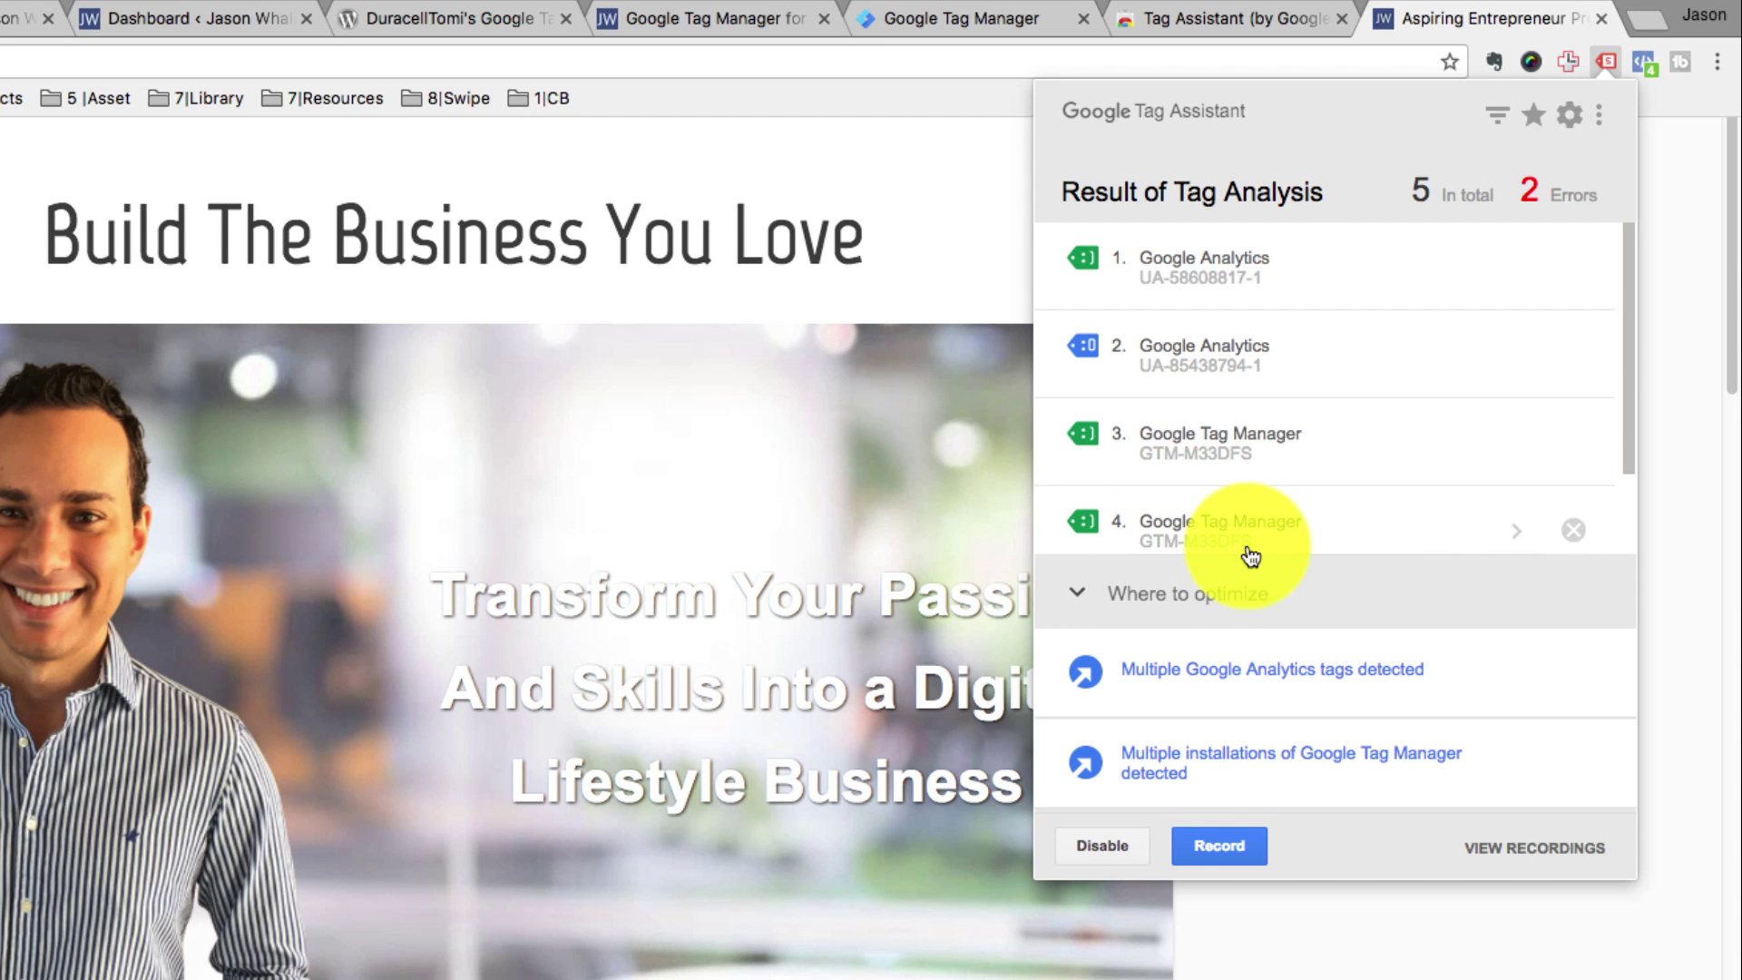
- Close the install code dialog, start Preview mode, and check the previewed site's tags
left_click(956, 20)
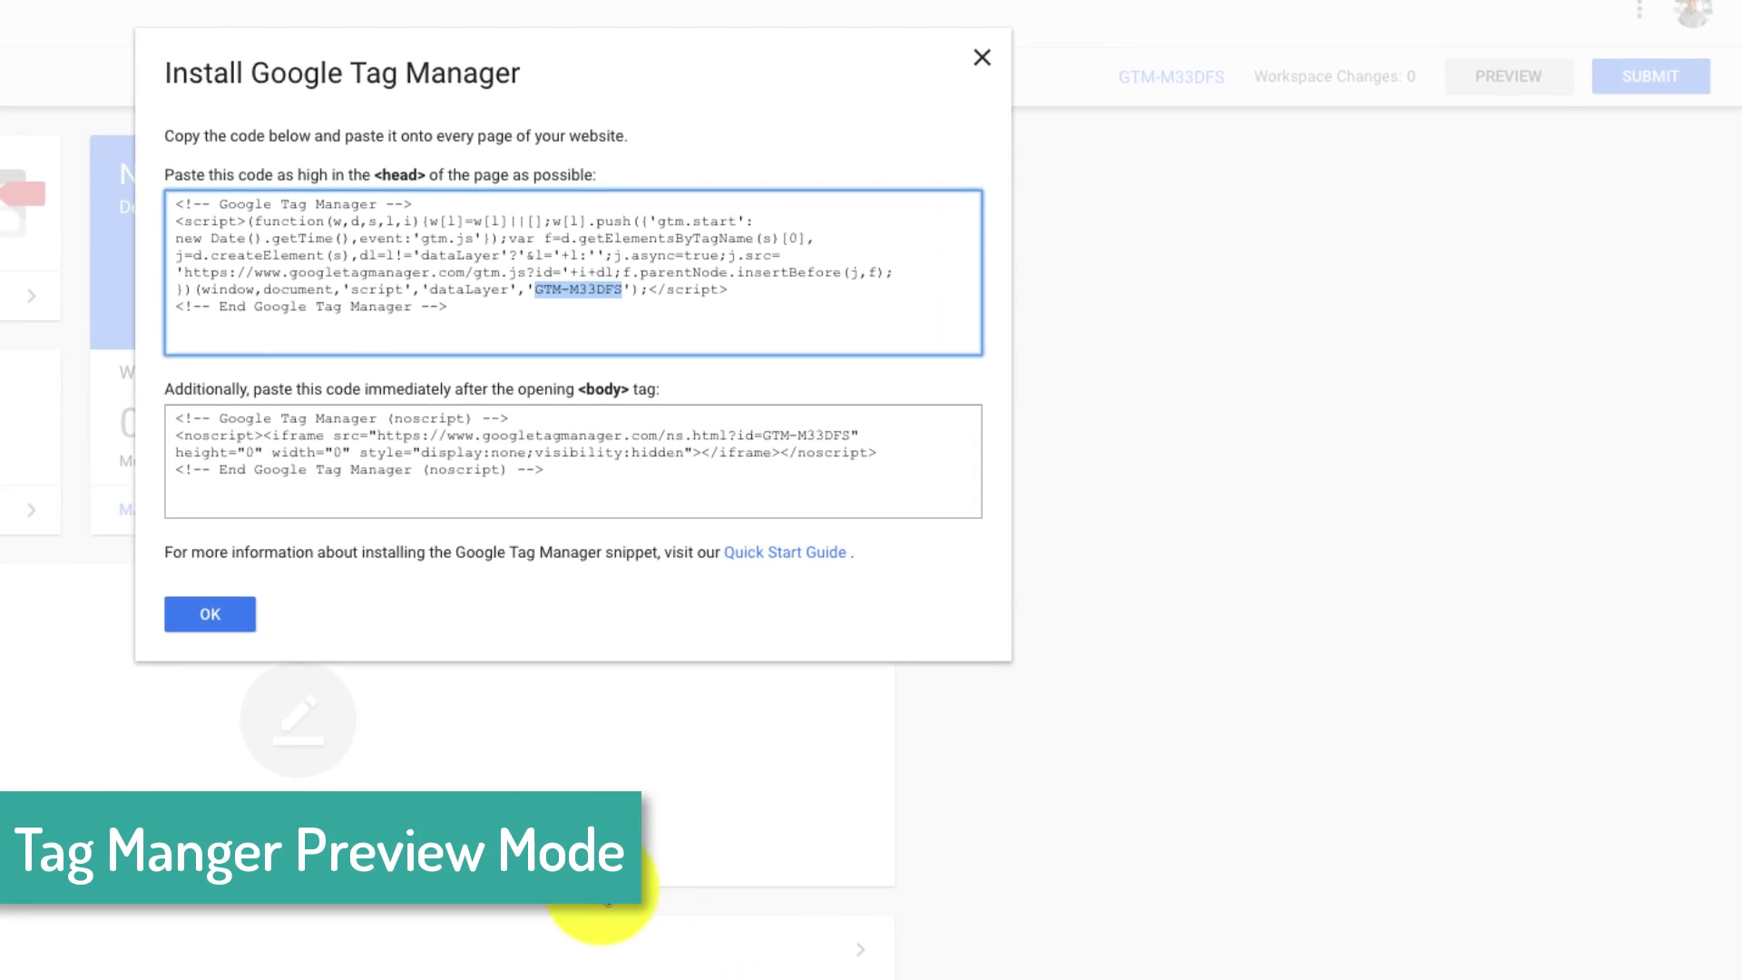
left_click(585, 489)
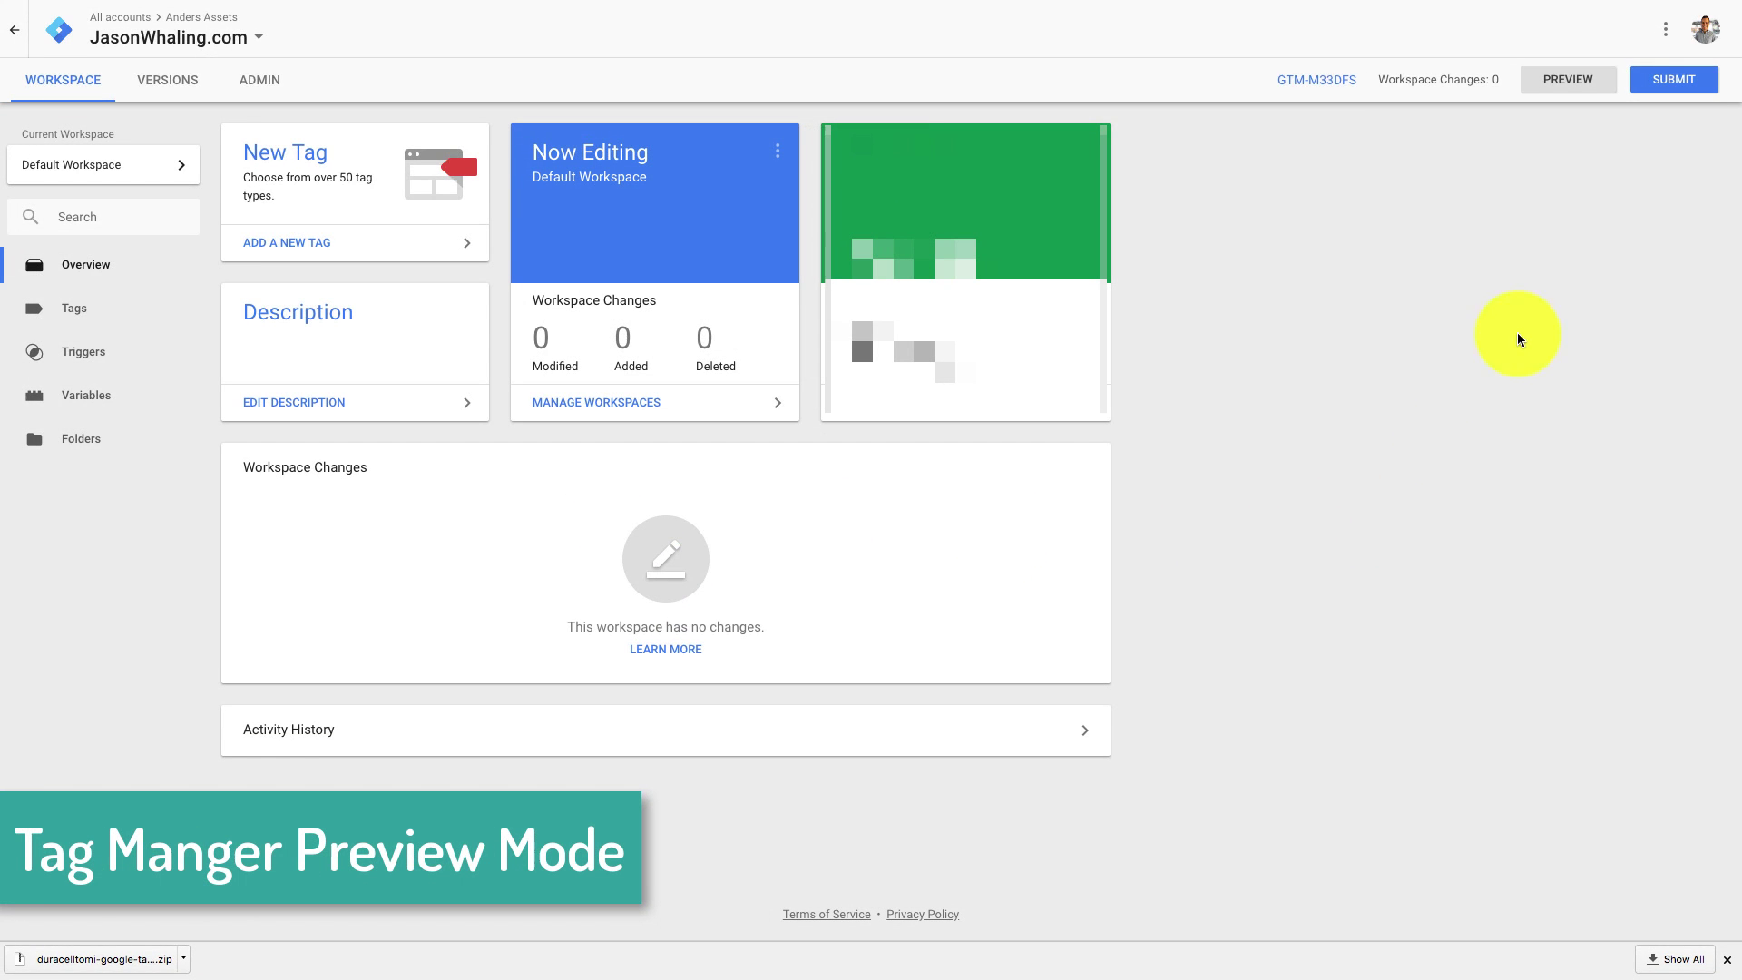
left_click(1575, 82)
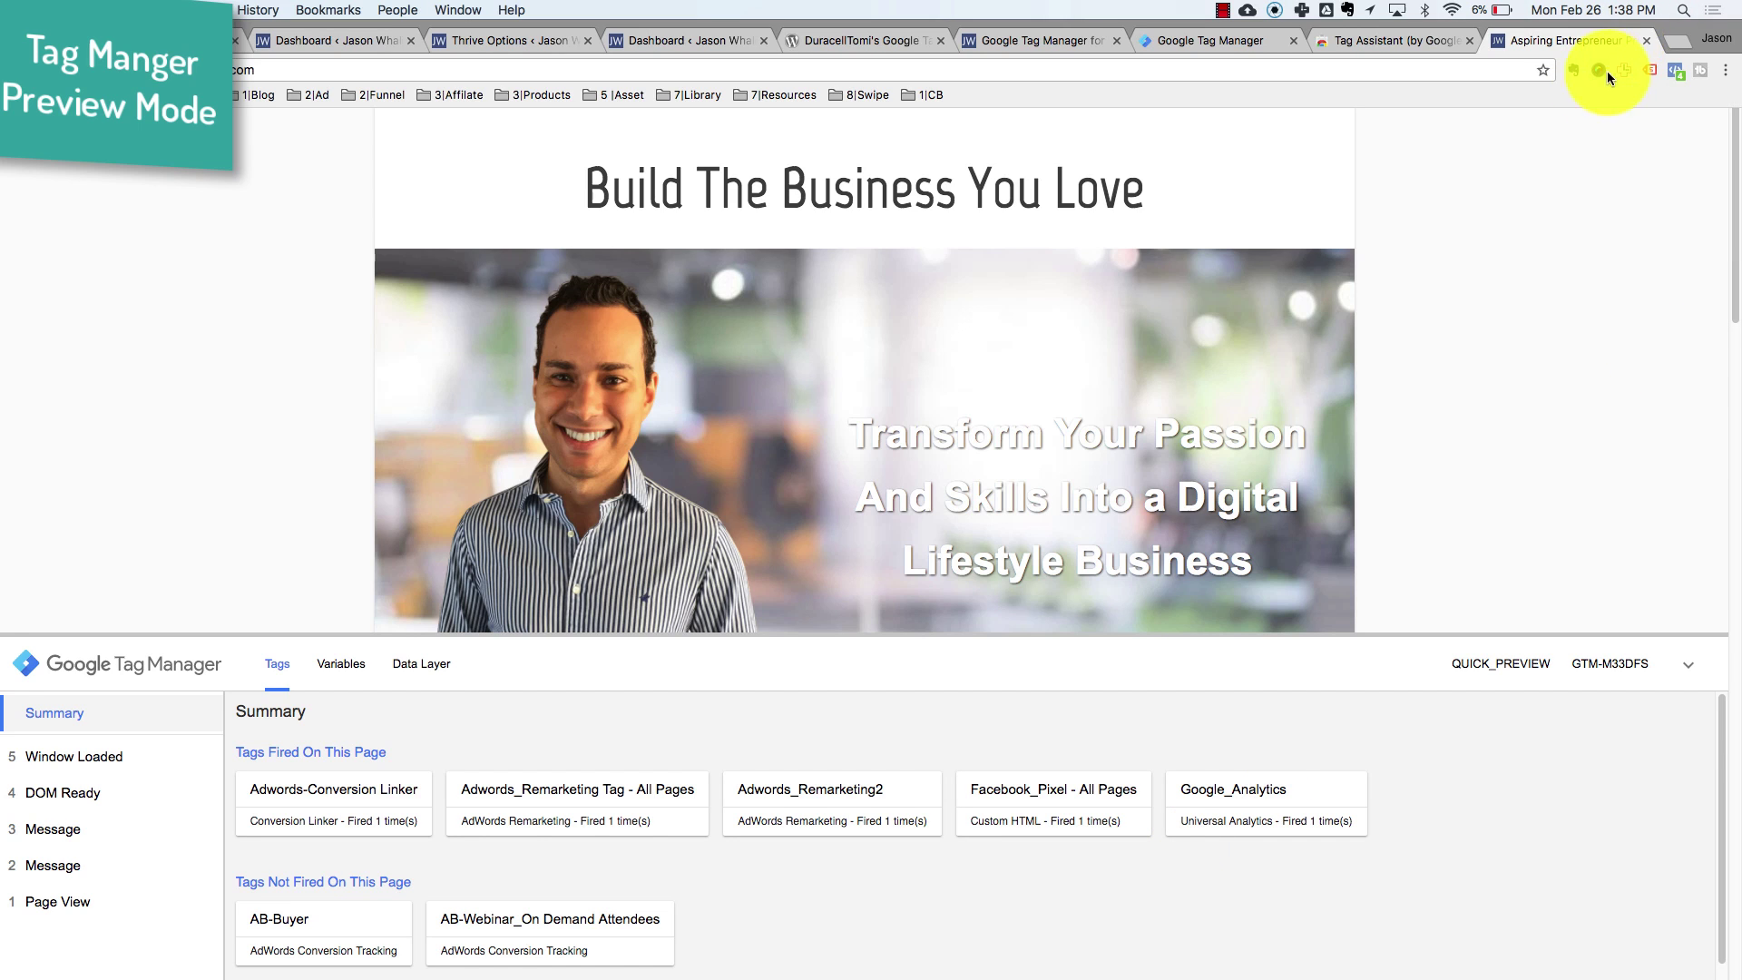
left_click(1643, 70)
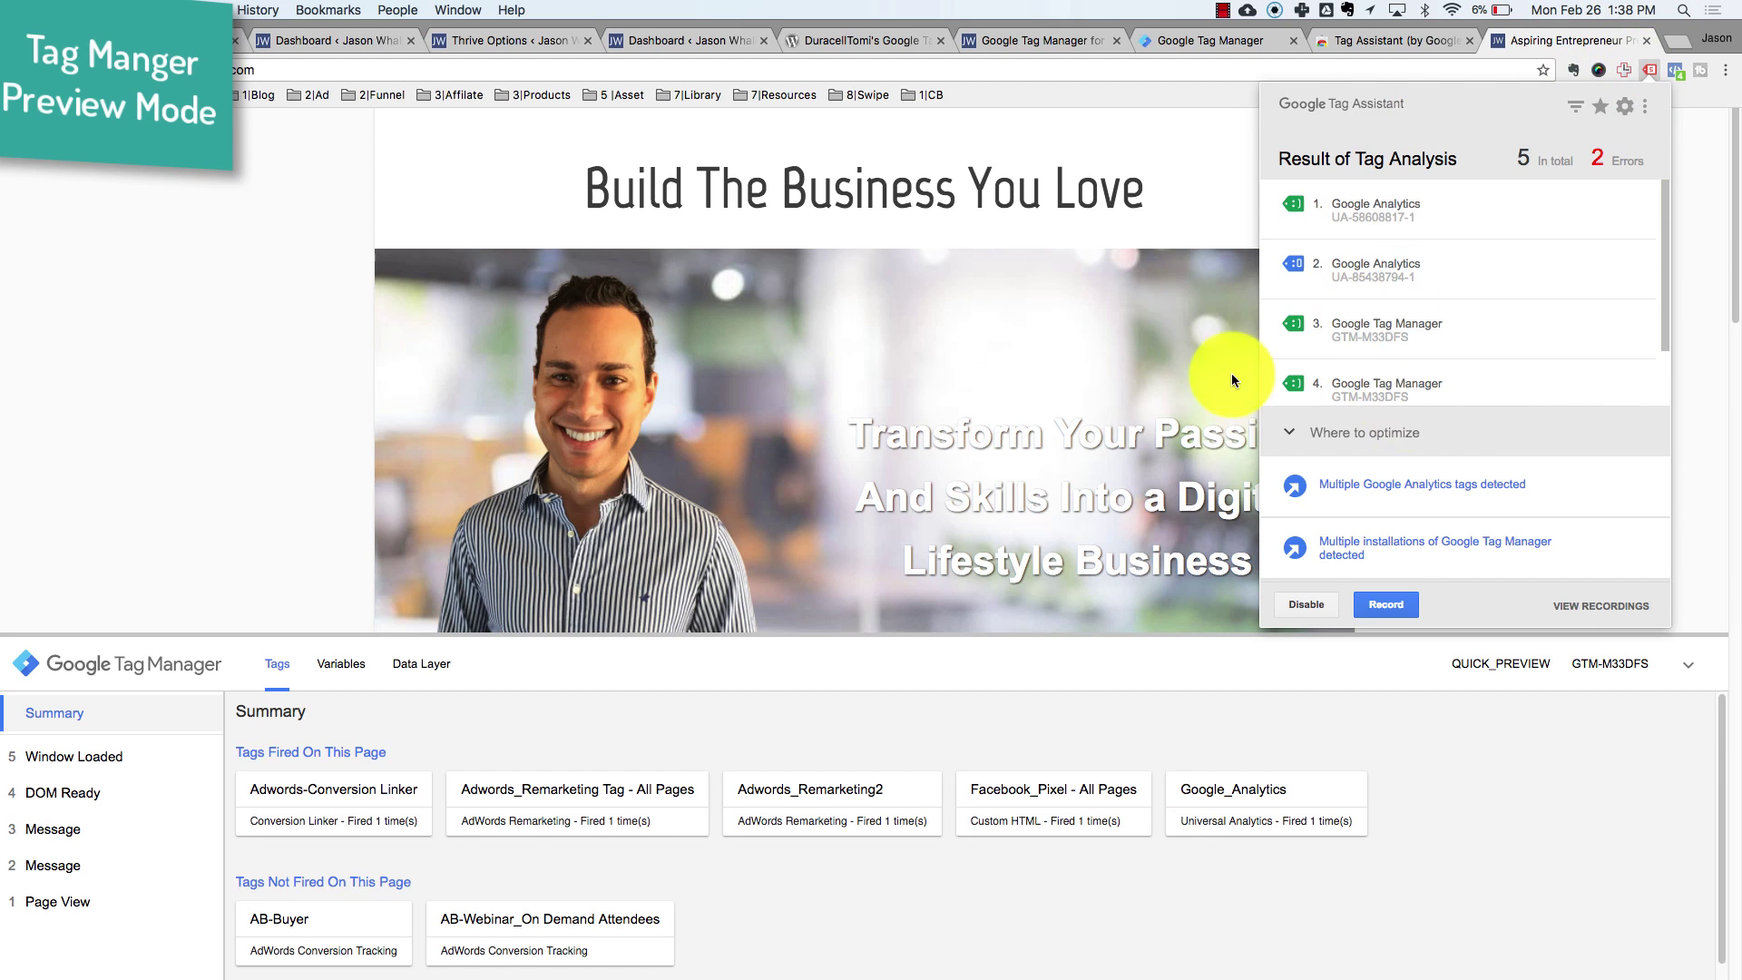
left_click(199, 429)
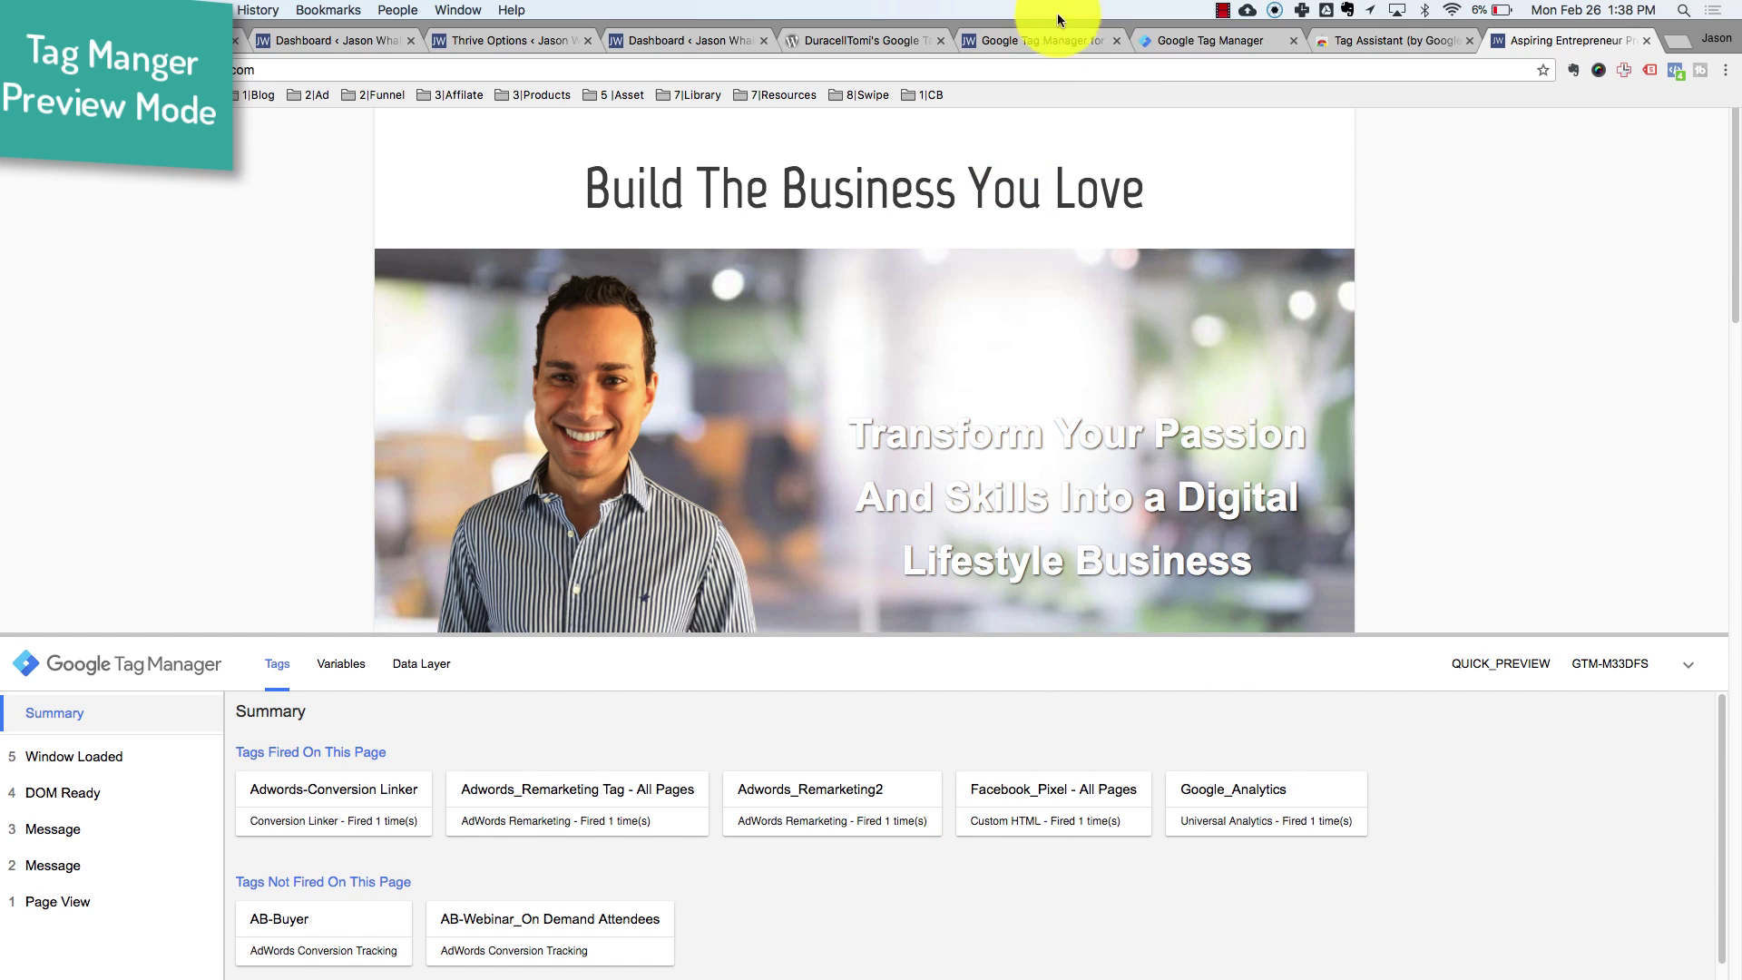
- Leave preview mode in the GTM-M33DFS Tag Manager workspace and confirm the exit
left_click(1212, 50)
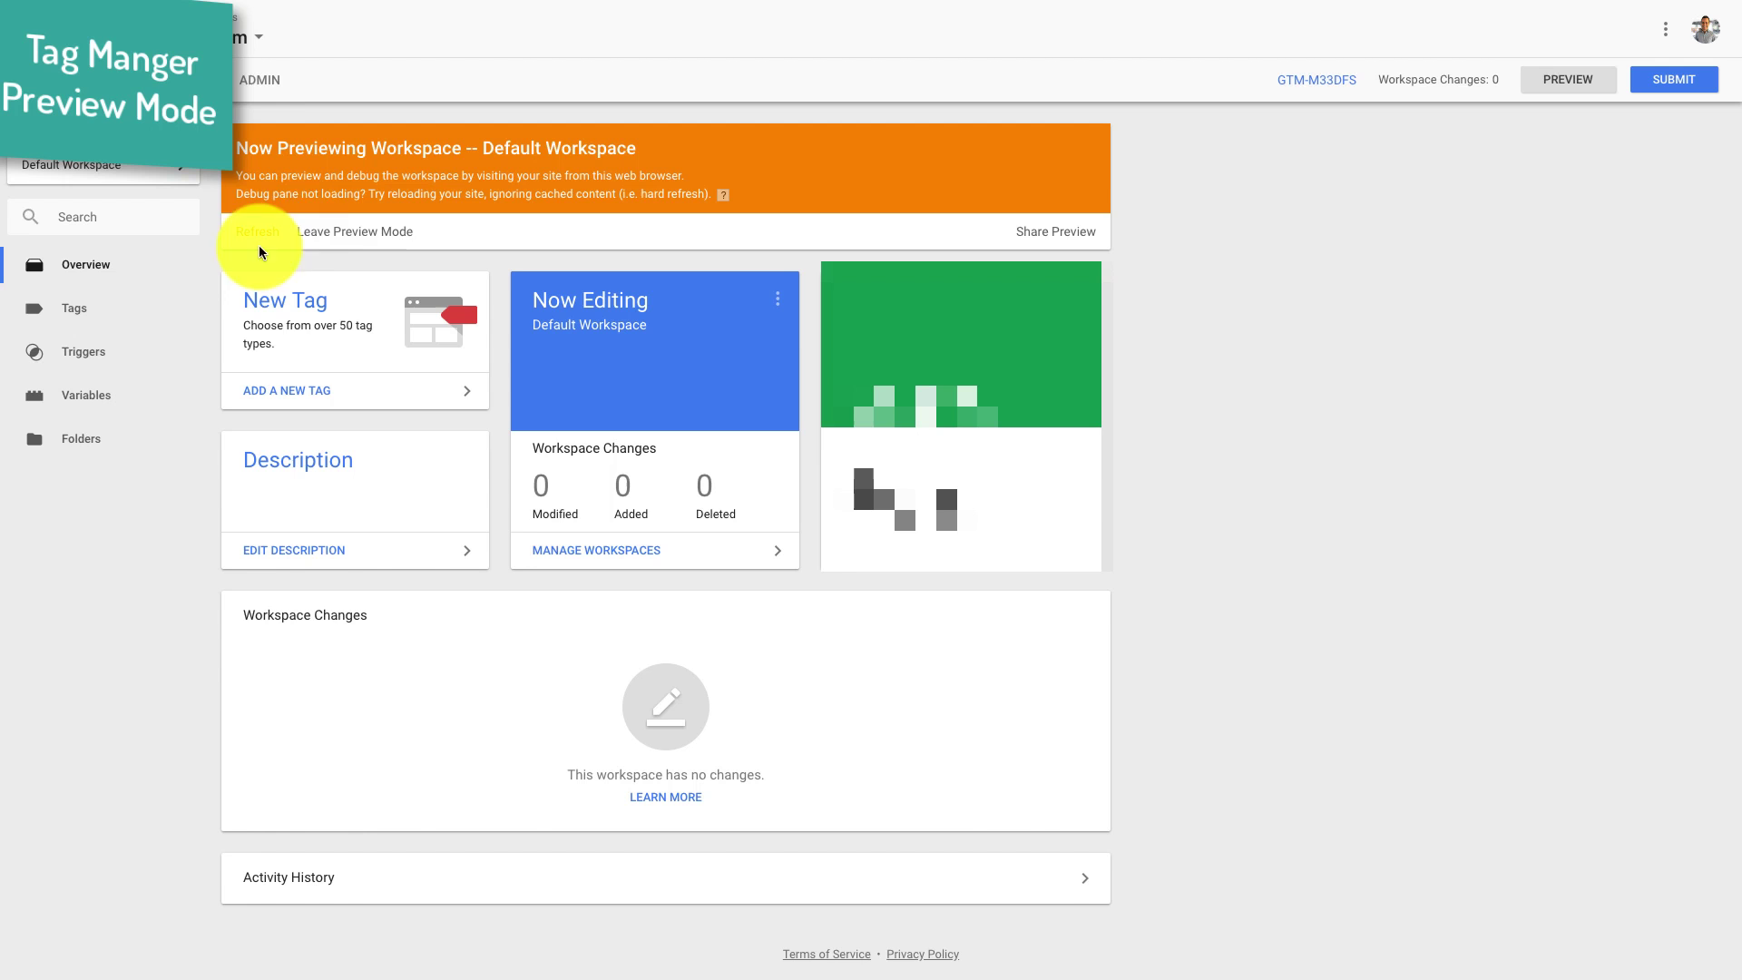
left_click(366, 234)
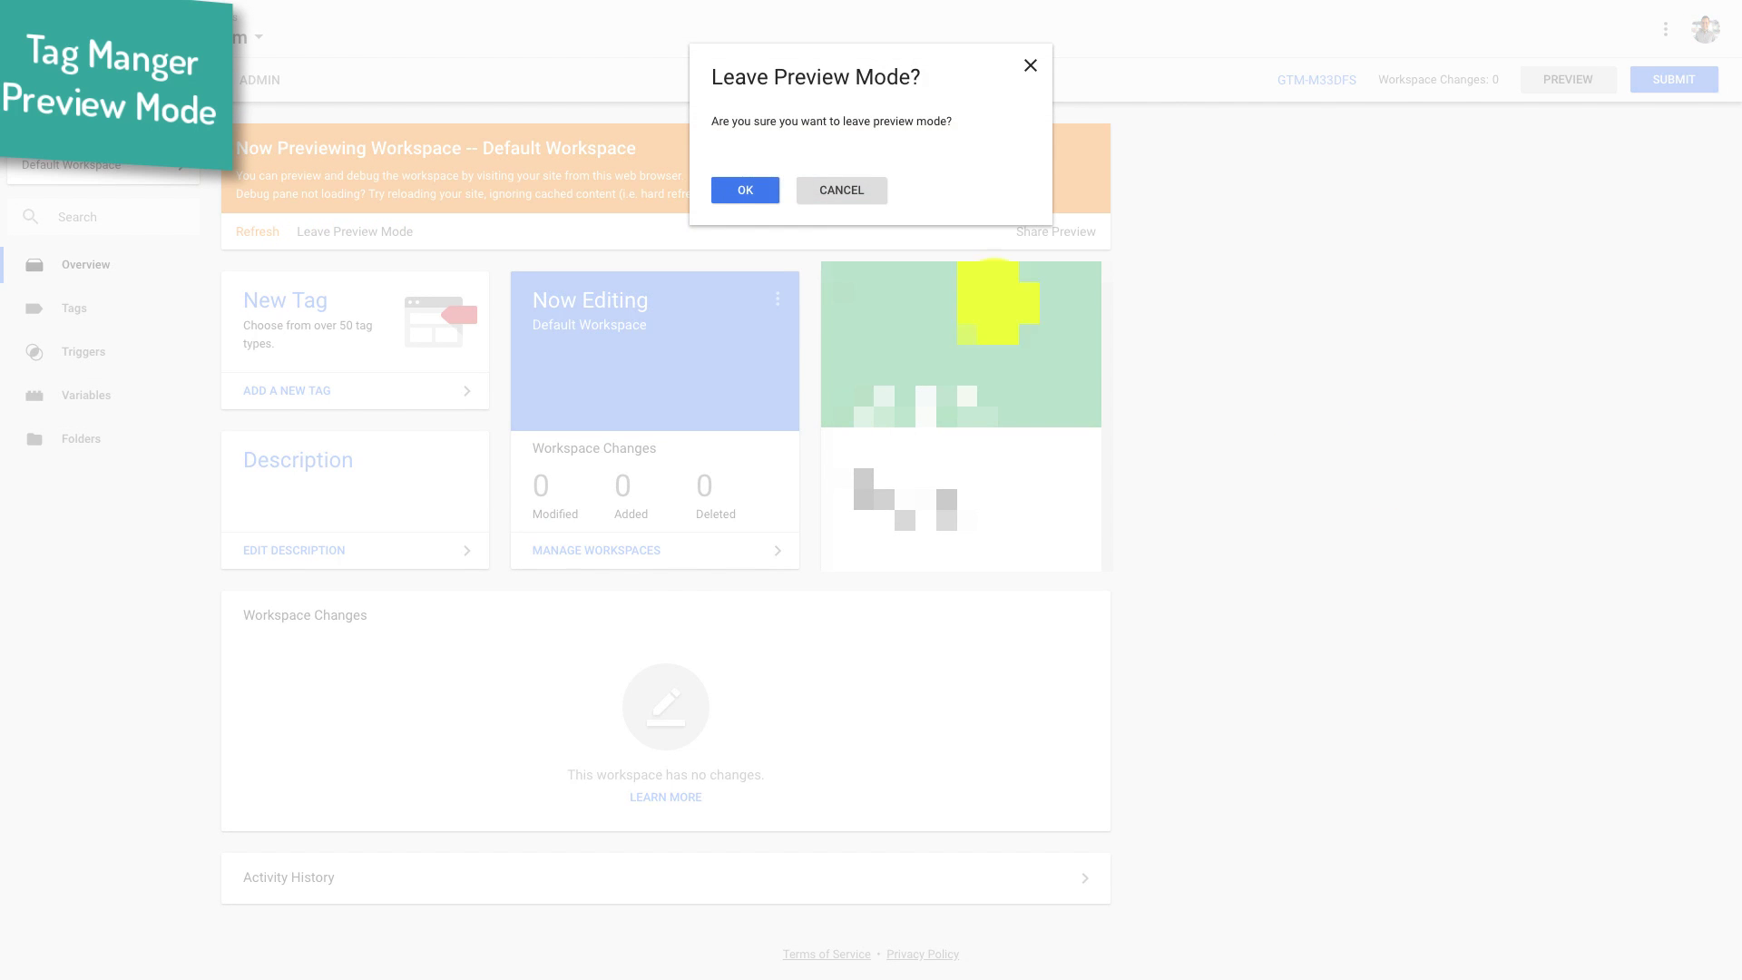
key("Return")
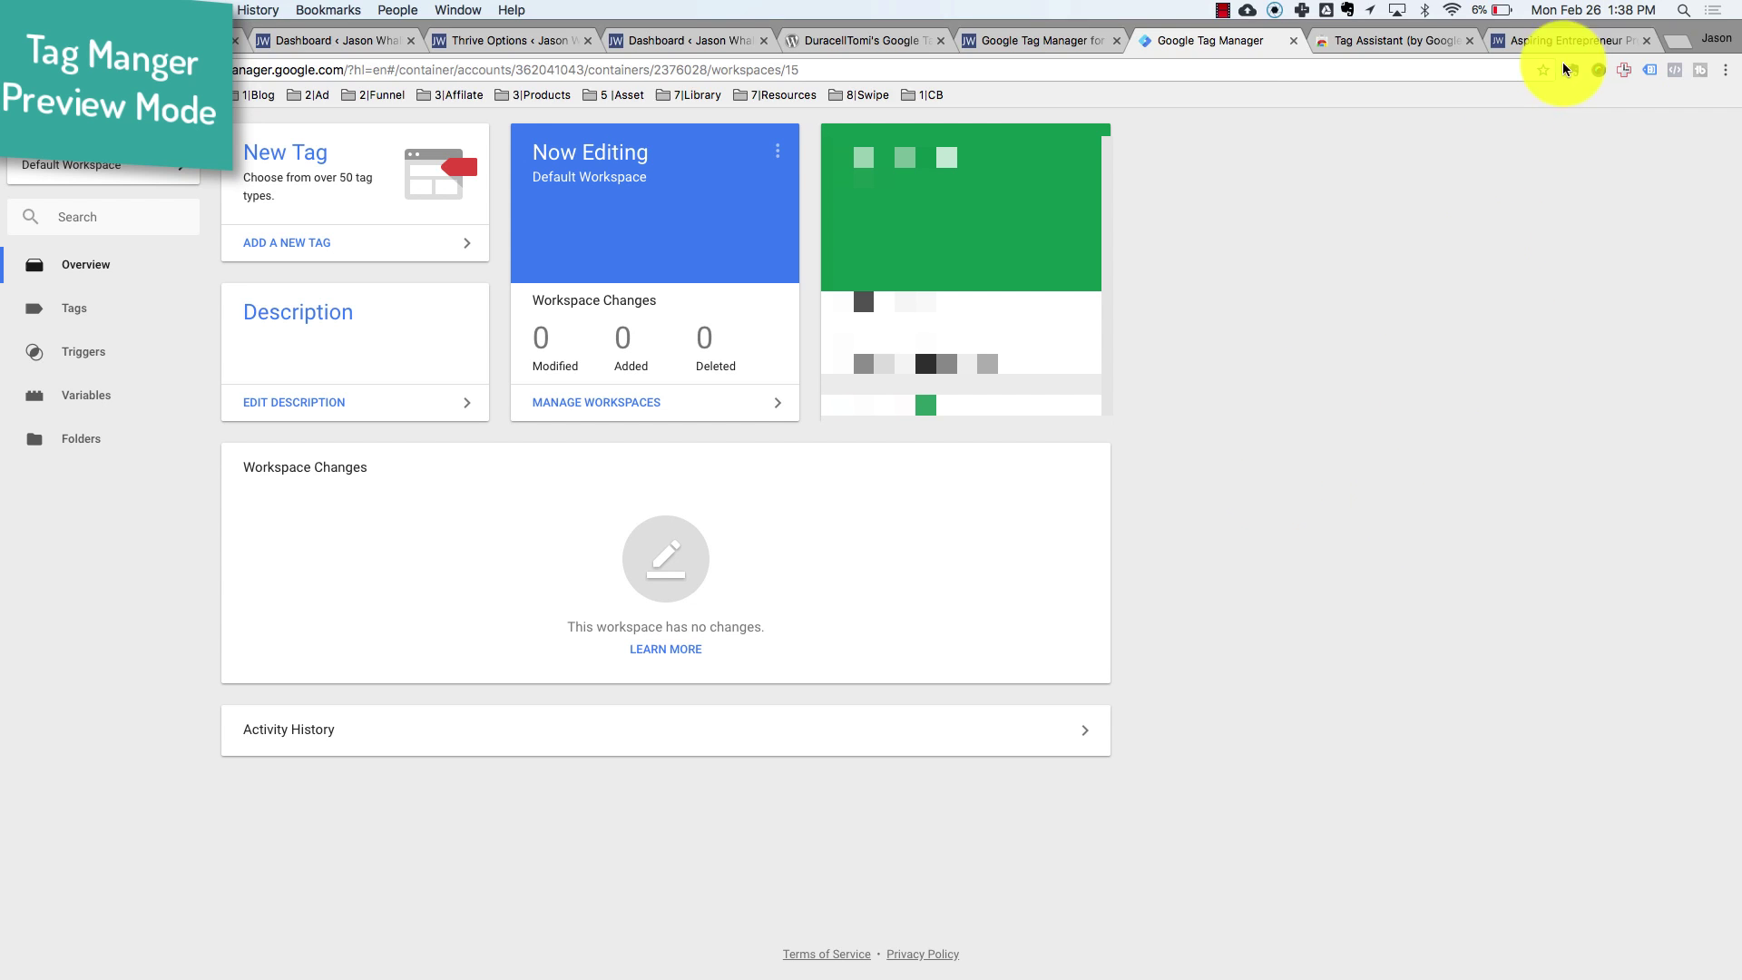
left_click(1564, 80)
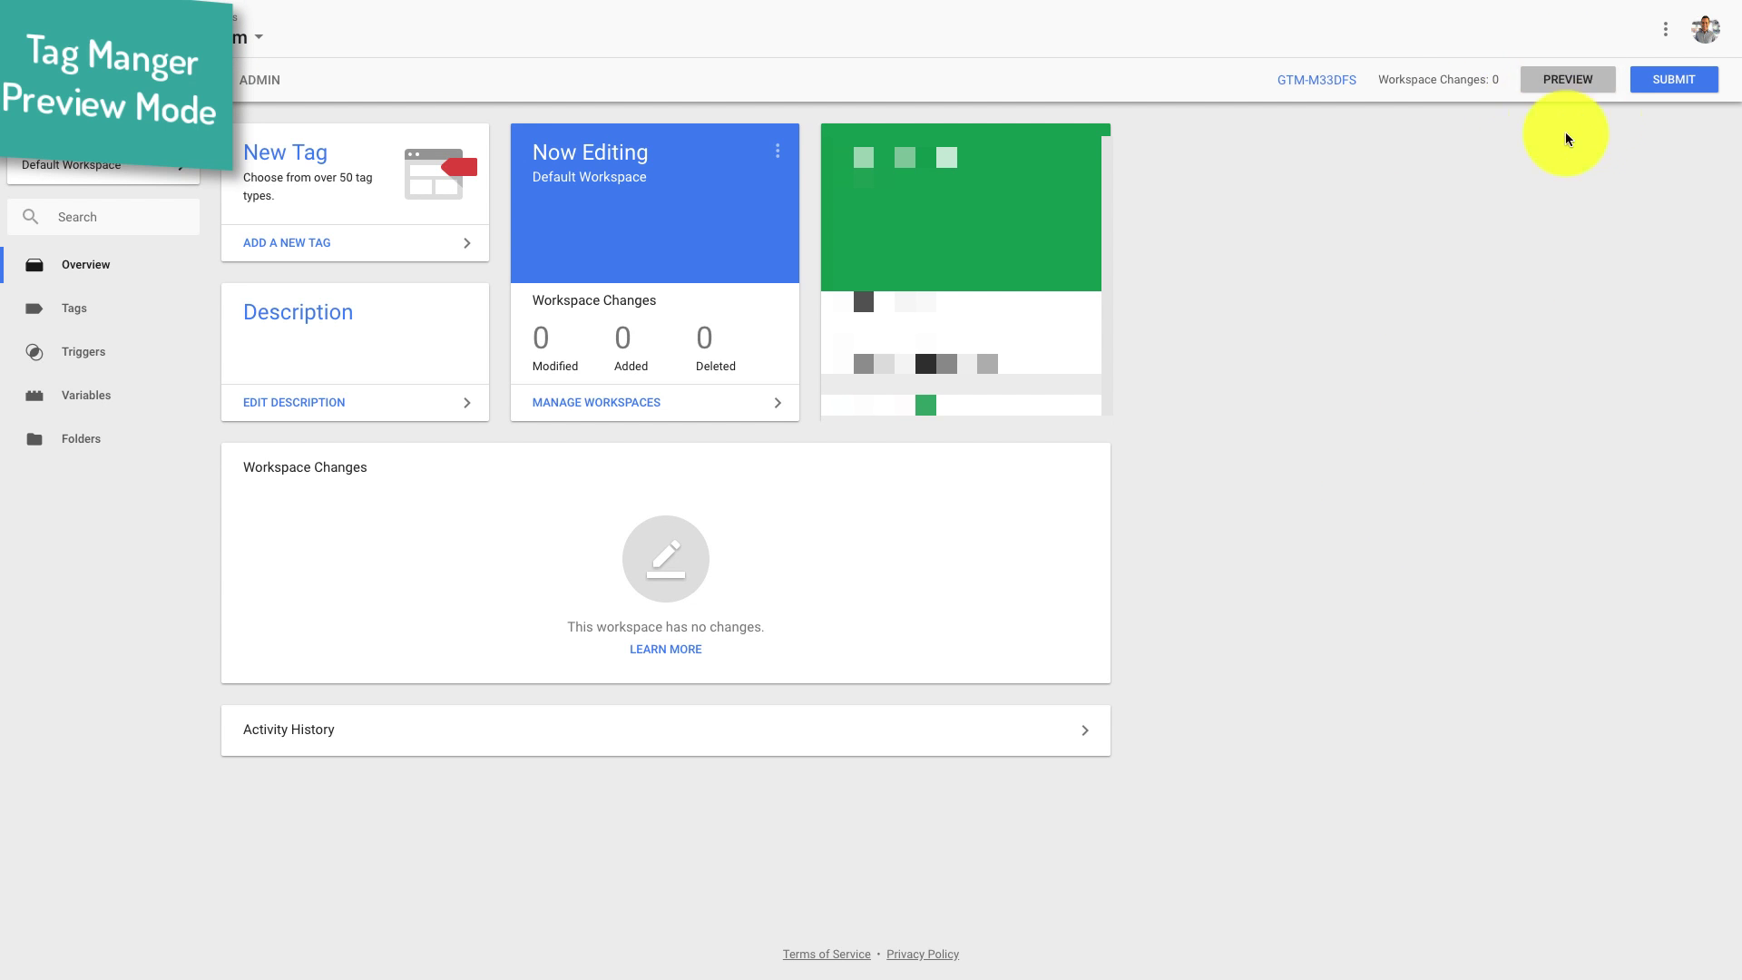